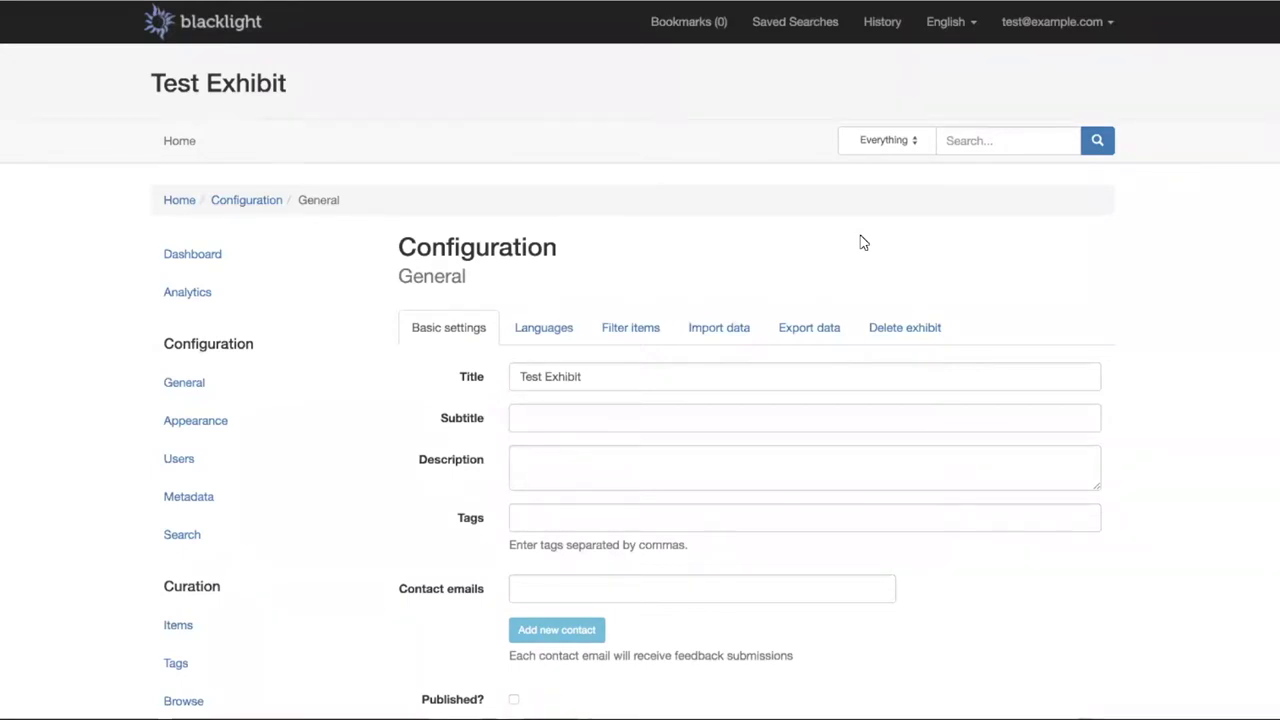
- Go to Curation > Translations for Portuguese - Brazil, showing 'Exibição de teste' and Home as 'Casa'
{"action": "left_click", "coordinate": [555, 330]}
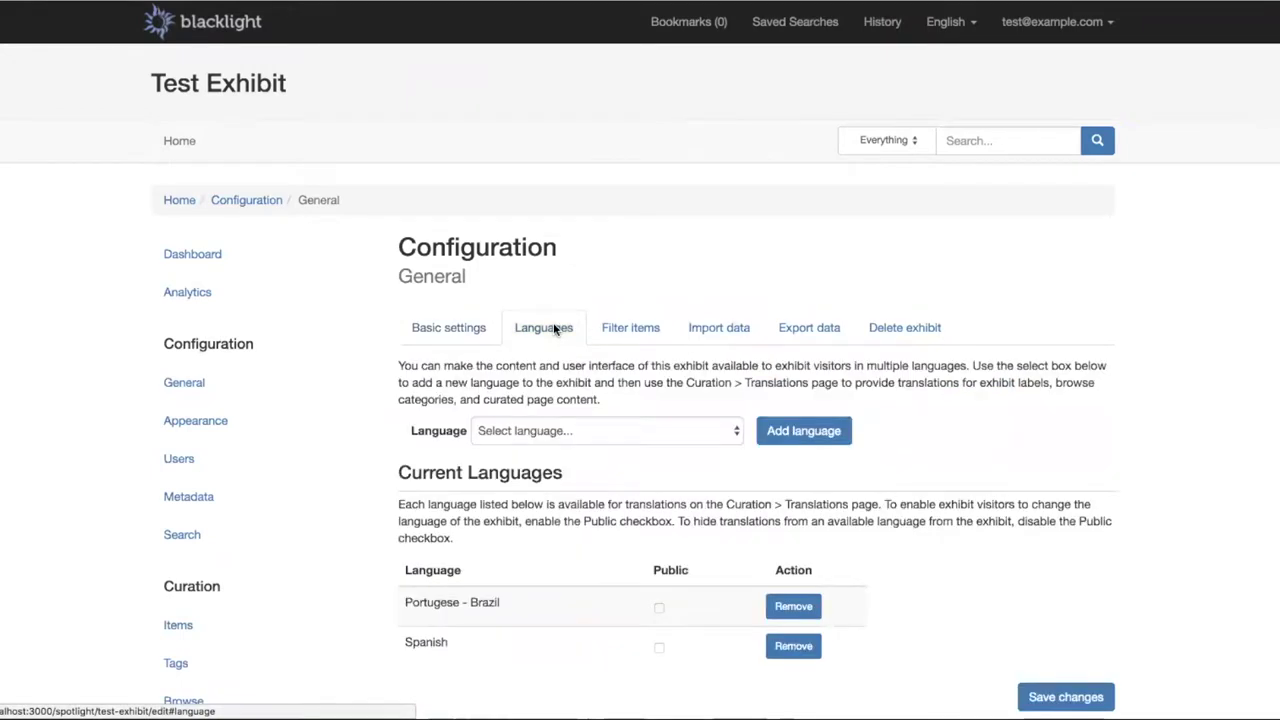
{"action": "scroll", "coordinate": [555, 330], "scroll_direction": "down", "scroll_amount": 1}
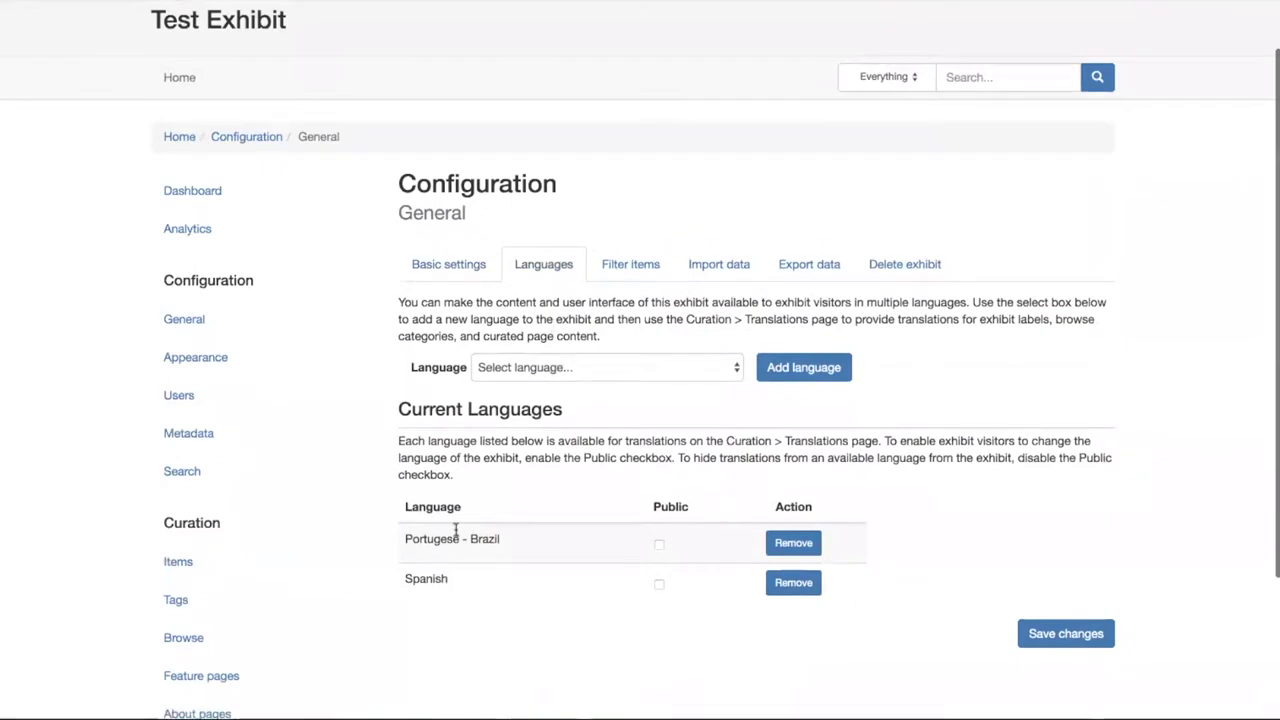
{"action": "scroll", "coordinate": [458, 538], "scroll_direction": "down", "scroll_amount": 1}
{"action": "scroll", "coordinate": [458, 538], "scroll_direction": "down", "scroll_amount": 2}
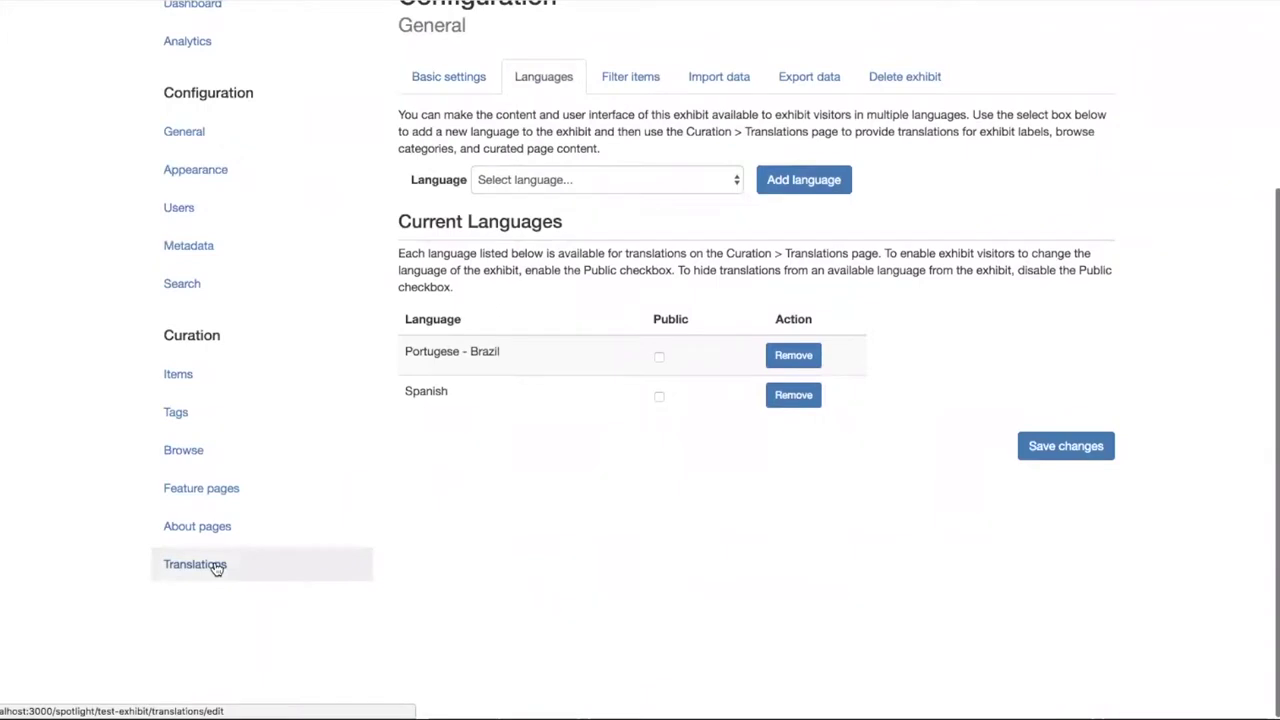
{"action": "left_click", "coordinate": [216, 567]}
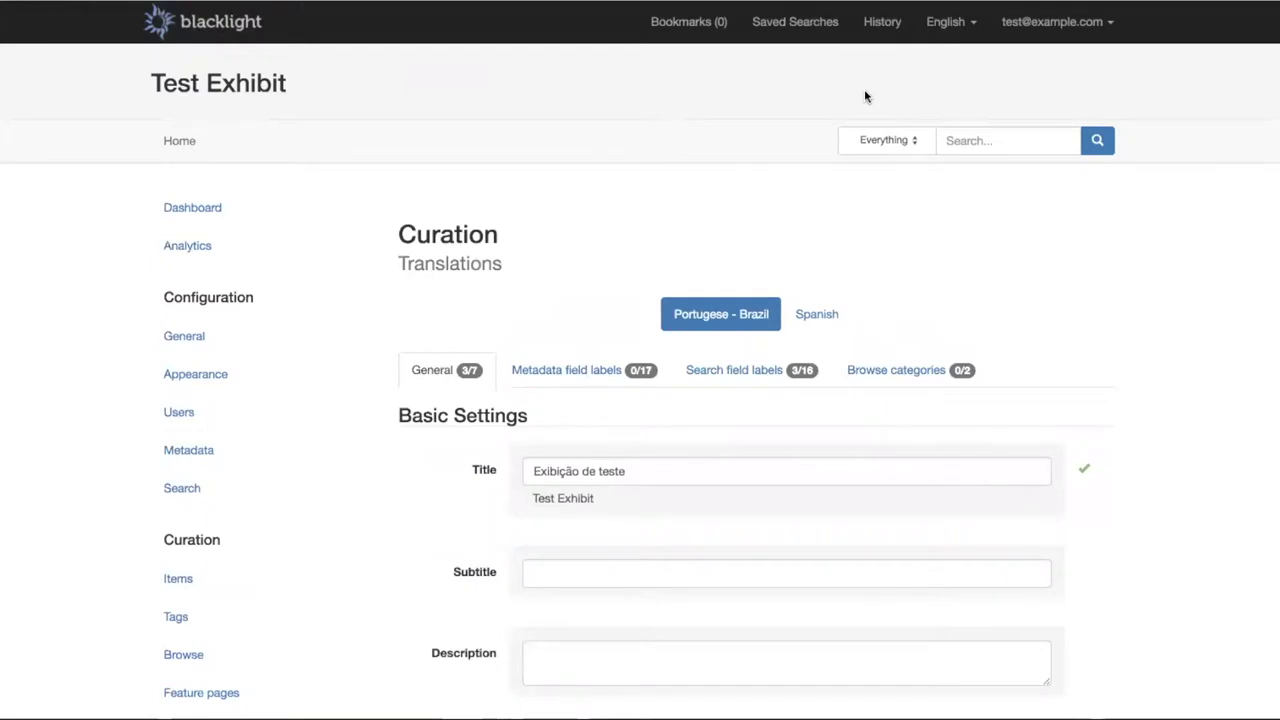
{"action": "scroll", "coordinate": [866, 96], "scroll_direction": "down", "scroll_amount": 3}
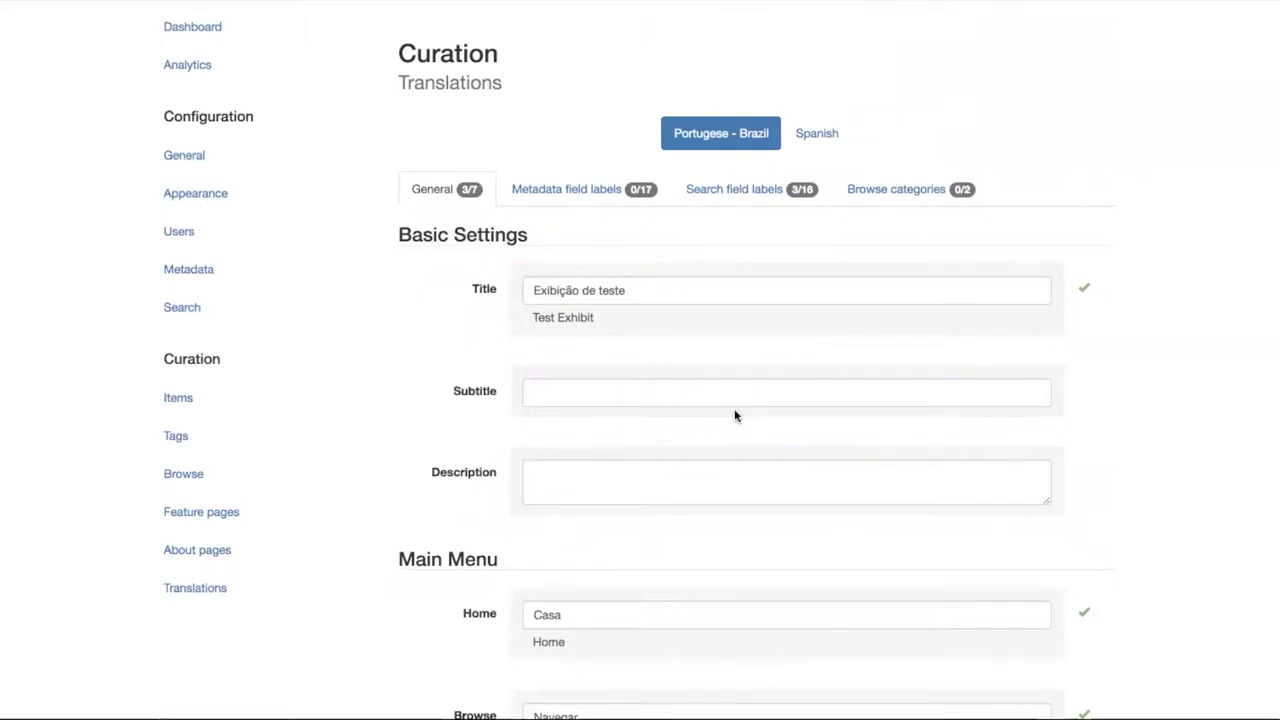
- Show the Metadata field labels translations and scroll down to the Personal Names field
{"action": "left_click", "coordinate": [585, 195]}
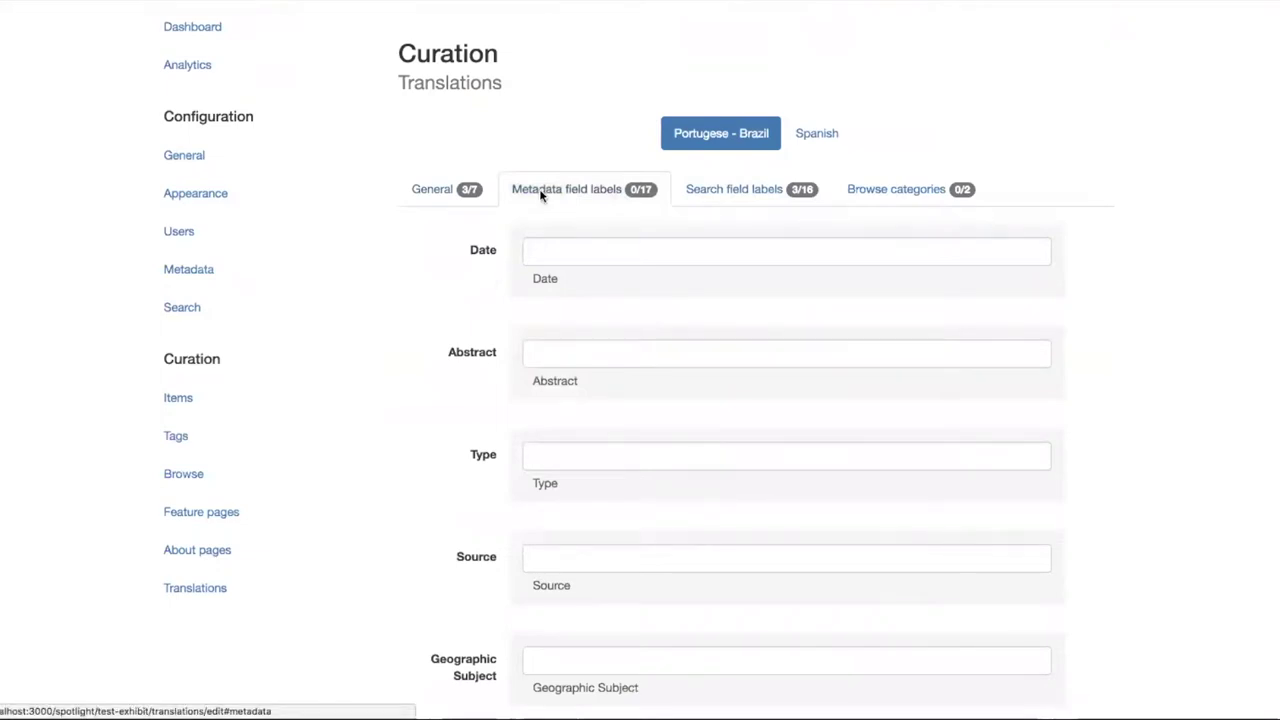
{"action": "scroll", "coordinate": [540, 194], "scroll_direction": "down", "scroll_amount": 3}
{"action": "scroll", "coordinate": [540, 191], "scroll_direction": "up", "scroll_amount": 1}
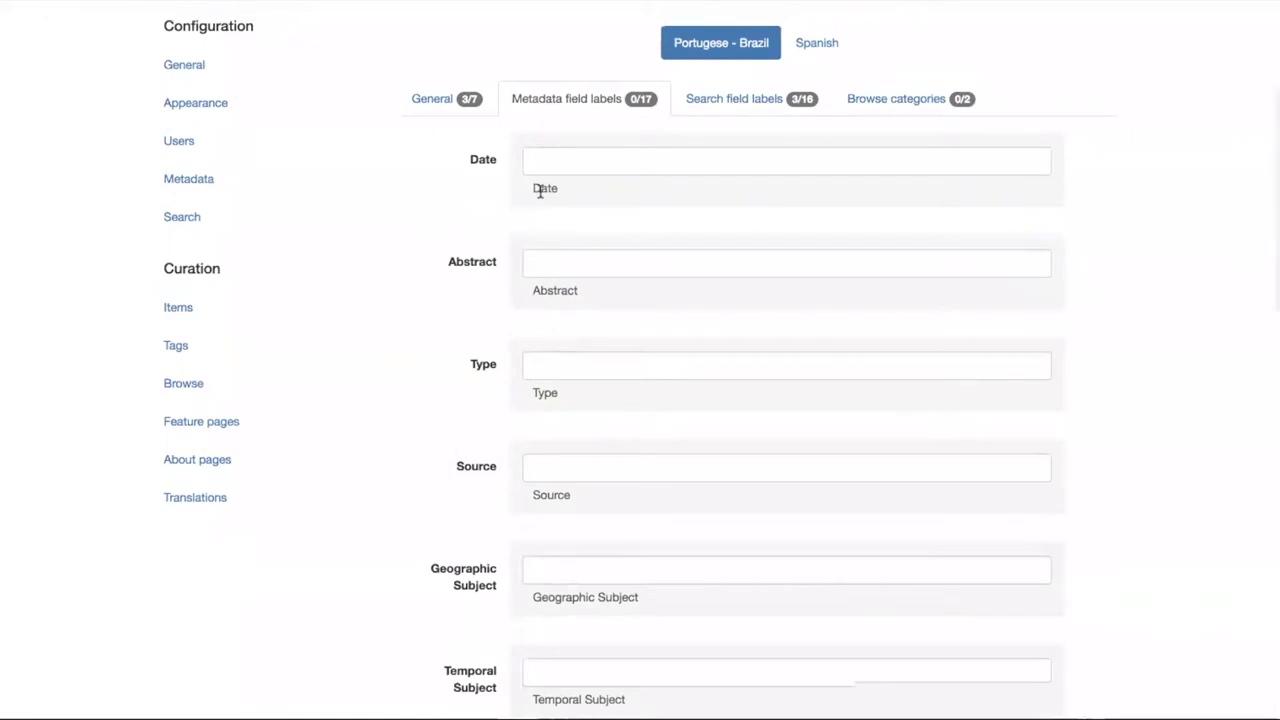
{"action": "scroll", "coordinate": [540, 191], "scroll_direction": "down", "scroll_amount": 1}
{"action": "scroll", "coordinate": [540, 194], "scroll_direction": "down", "scroll_amount": 1}
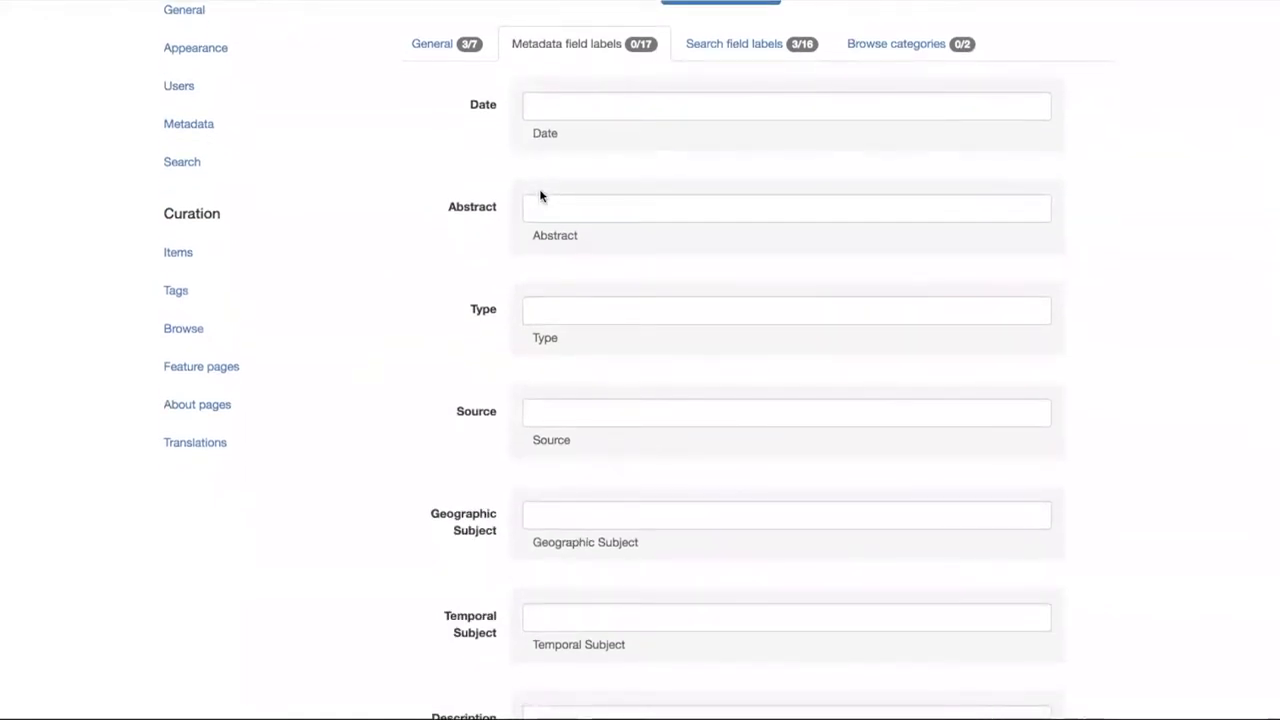
{"action": "scroll", "coordinate": [540, 196], "scroll_direction": "down", "scroll_amount": 5}
{"action": "scroll", "coordinate": [540, 196], "scroll_direction": "down", "scroll_amount": 11}
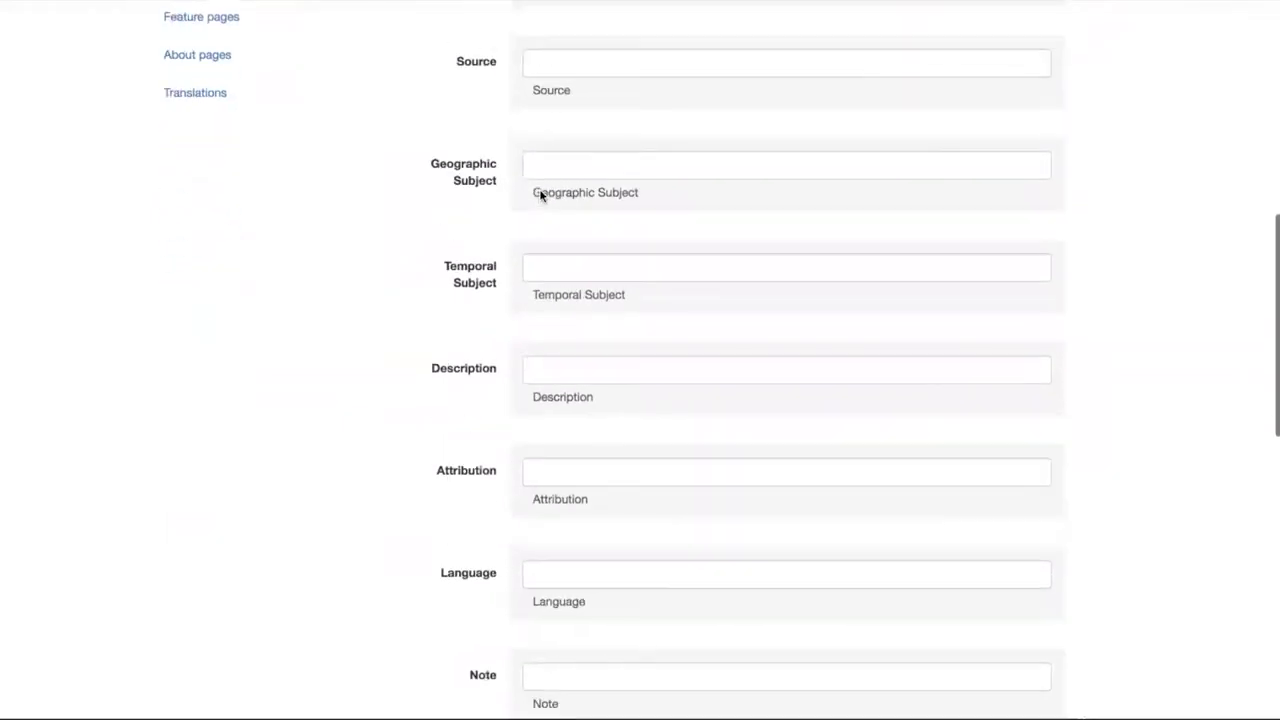
{"action": "scroll", "coordinate": [540, 196], "scroll_direction": "down", "scroll_amount": 4}
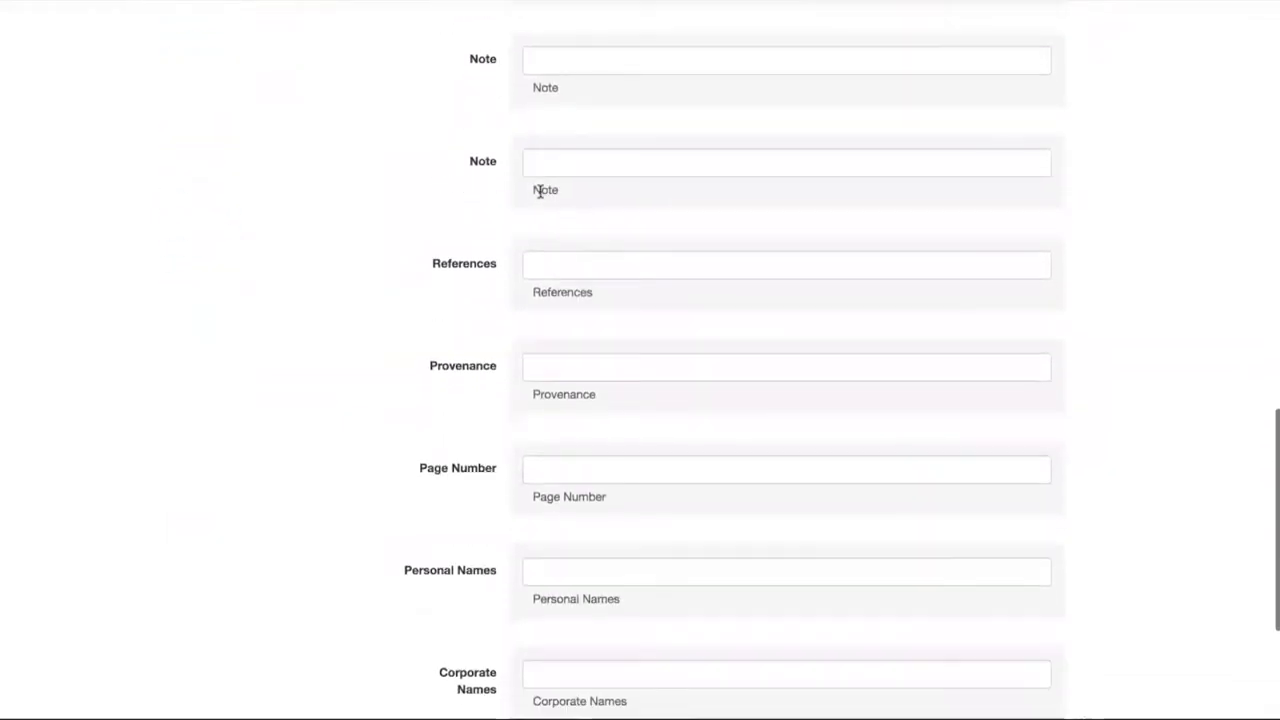
- Enter 'Nome pessoal' as the Personal Names translation and save the changes
{"action": "left_click", "coordinate": [684, 385]}
{"action": "type", "text": "Nome pessoal"}
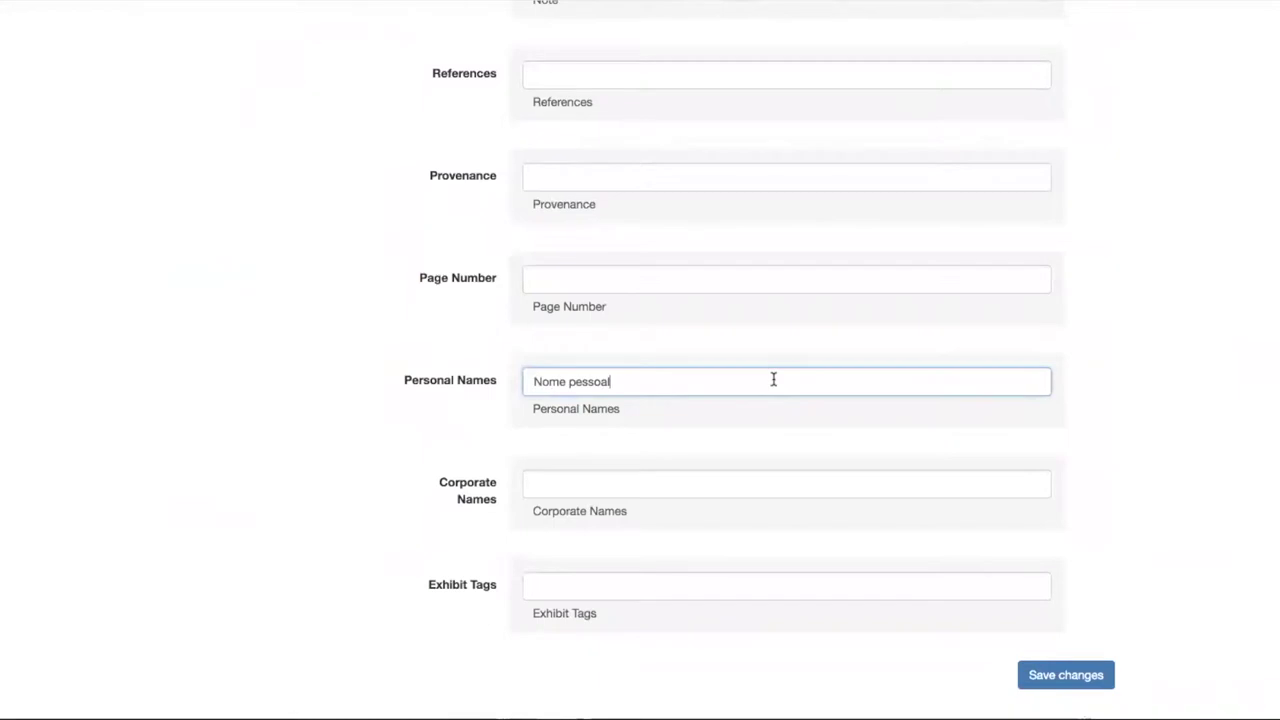
{"action": "scroll", "coordinate": [771, 380], "scroll_direction": "down", "scroll_amount": 2}
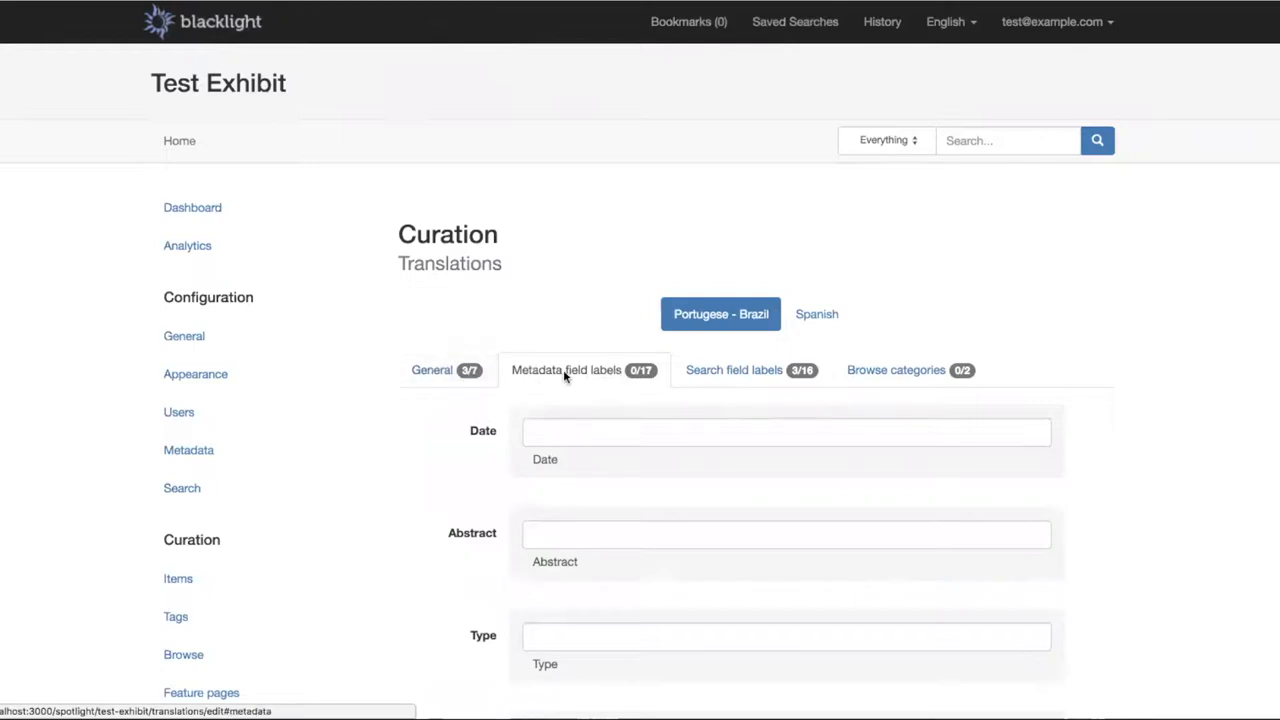
{"action": "scroll", "coordinate": [565, 375], "scroll_direction": "down", "scroll_amount": 2}
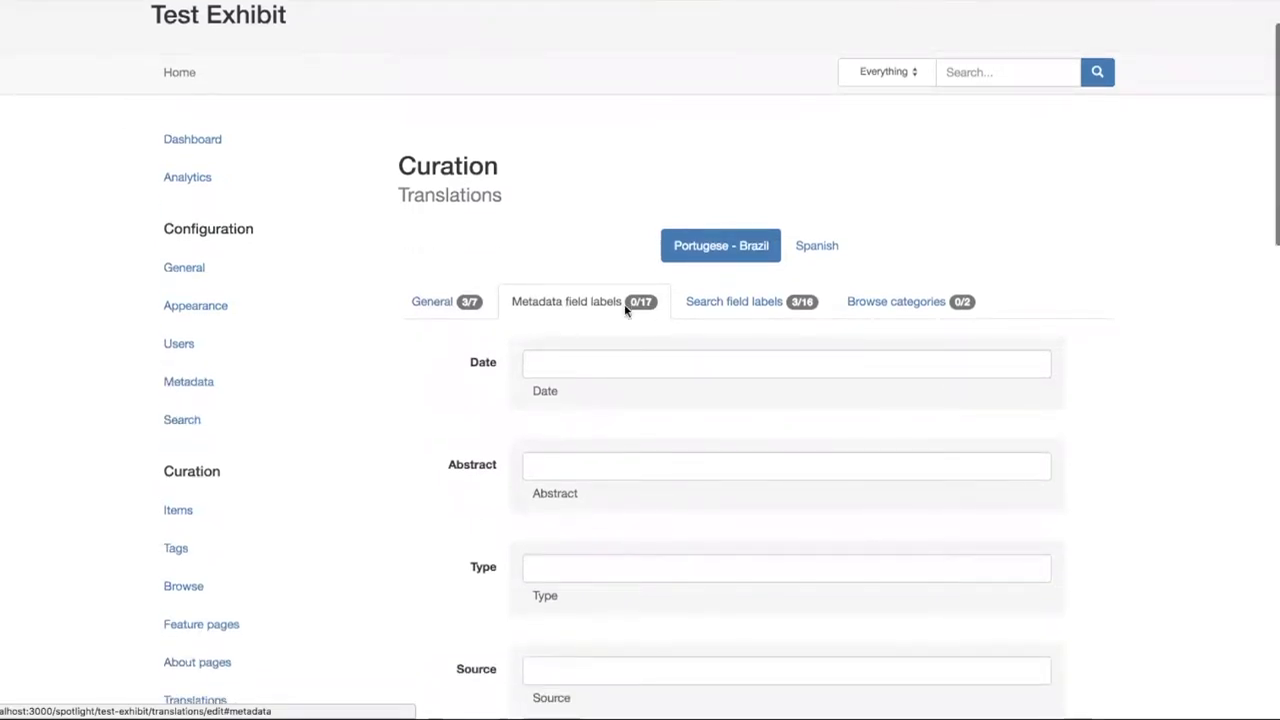
{"action": "scroll", "coordinate": [629, 302], "scroll_direction": "down", "scroll_amount": 2}
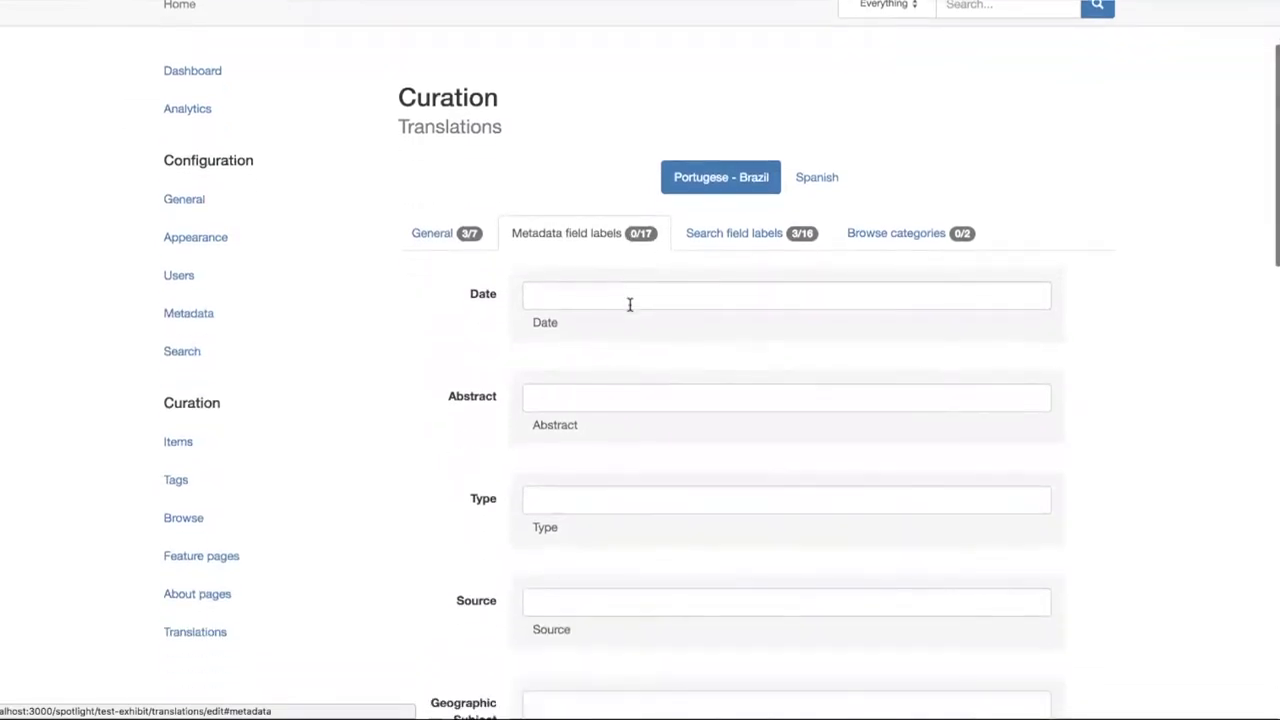
{"action": "scroll", "coordinate": [629, 302], "scroll_direction": "down", "scroll_amount": 20}
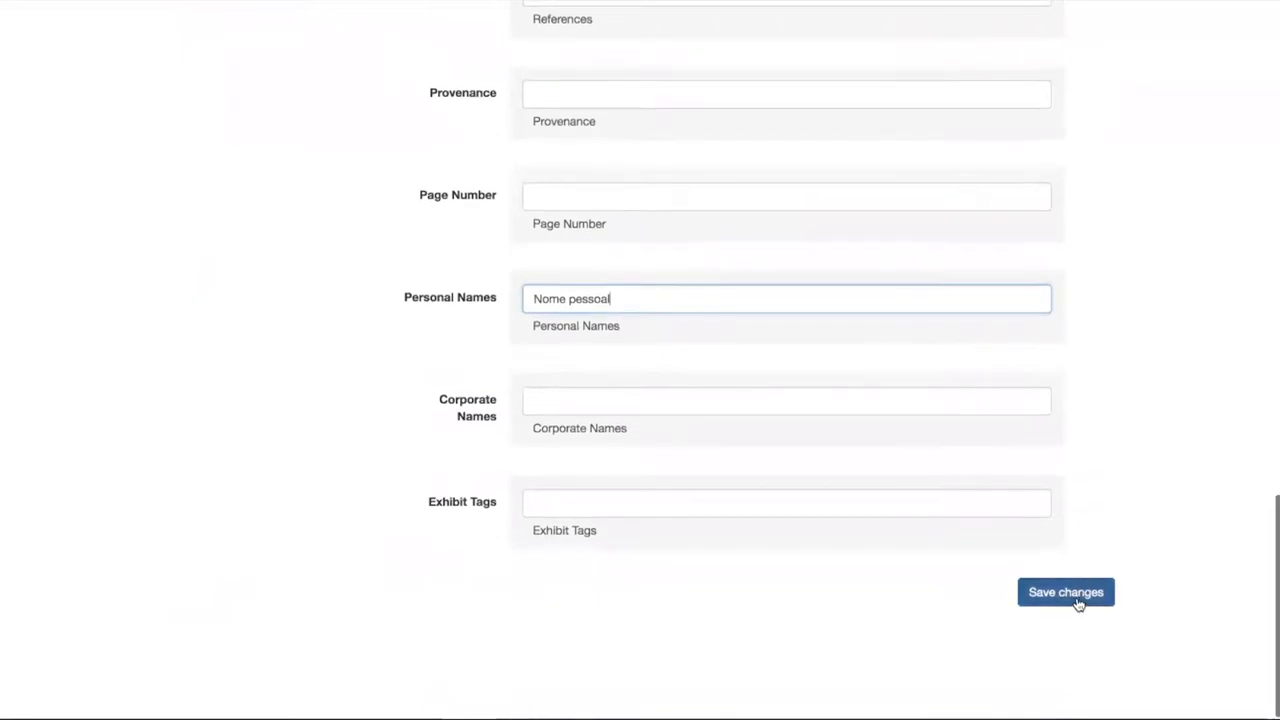
{"action": "left_click", "coordinate": [1077, 598]}
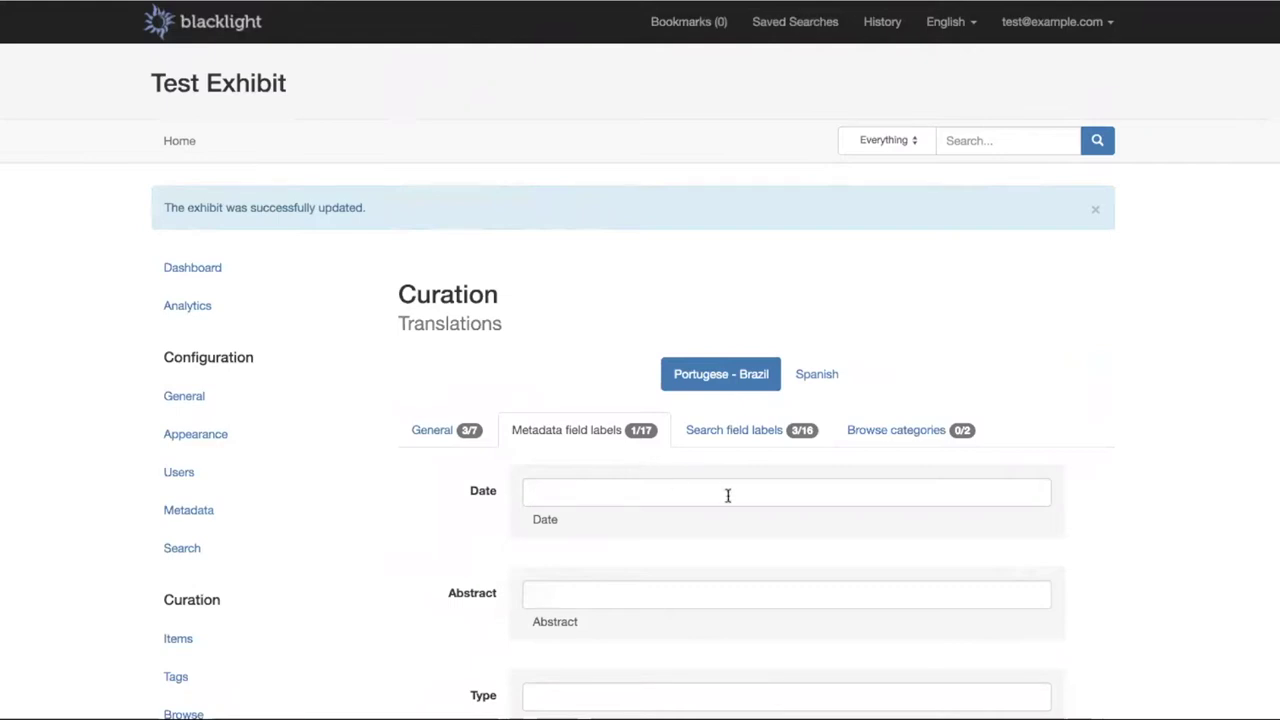
- Scroll the metadata labels to confirm 1 of 17 translated, with Date, Abstract, Type and Source blank
{"action": "scroll", "coordinate": [727, 495], "scroll_direction": "down", "scroll_amount": 1}
{"action": "scroll", "coordinate": [727, 495], "scroll_direction": "down", "scroll_amount": 3}
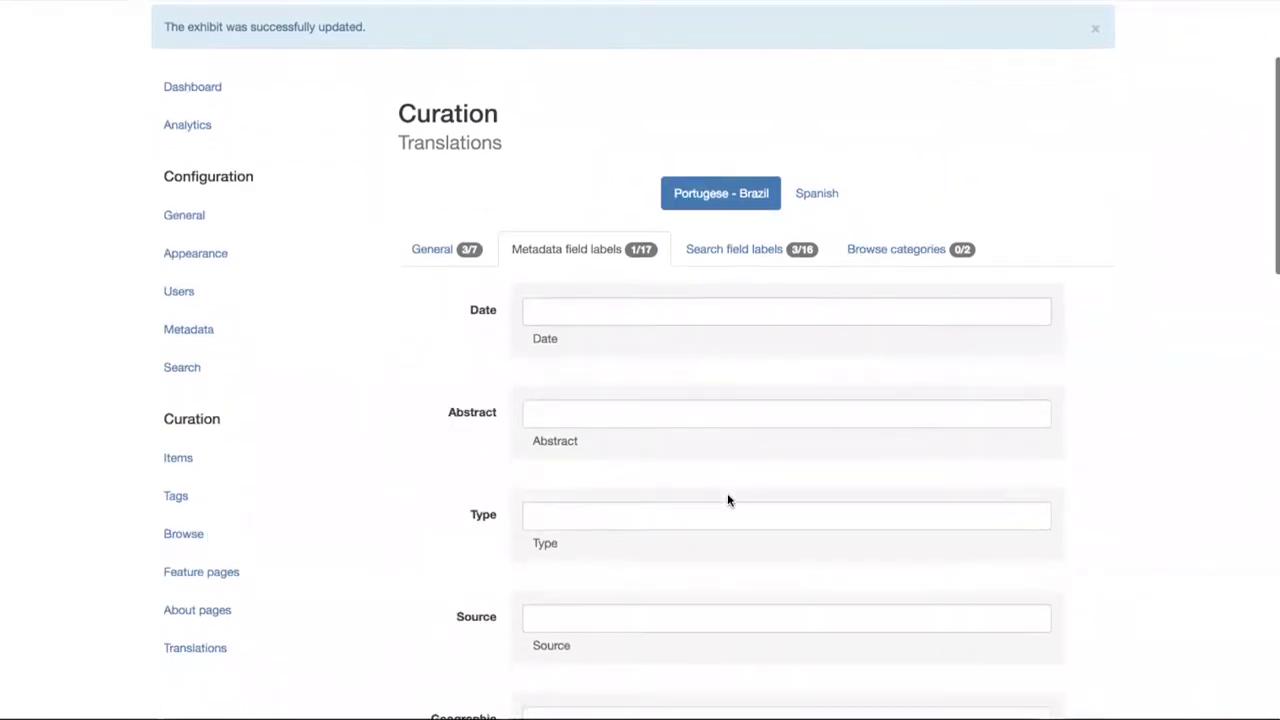
{"action": "scroll", "coordinate": [727, 495], "scroll_direction": "down", "scroll_amount": 1}
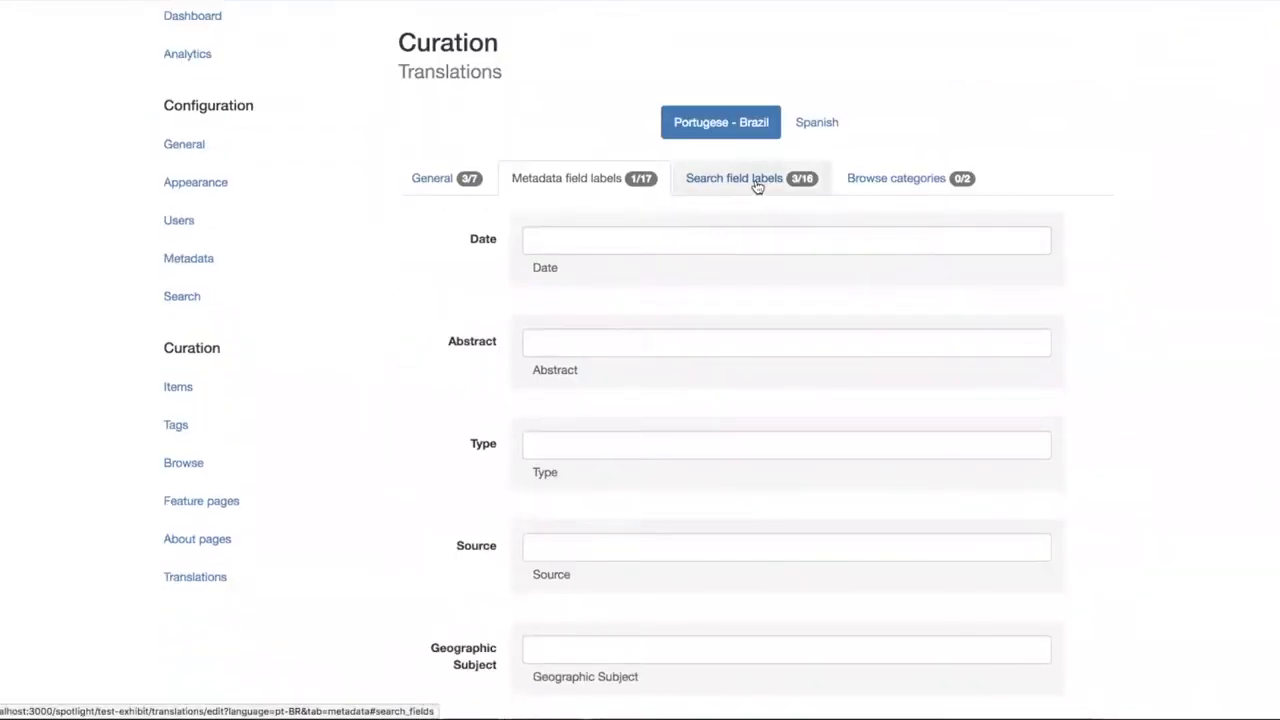
- Review the saved Tudo, Título and Autor search-field labels, then browse the 55-item search results
{"action": "left_click", "coordinate": [754, 178]}
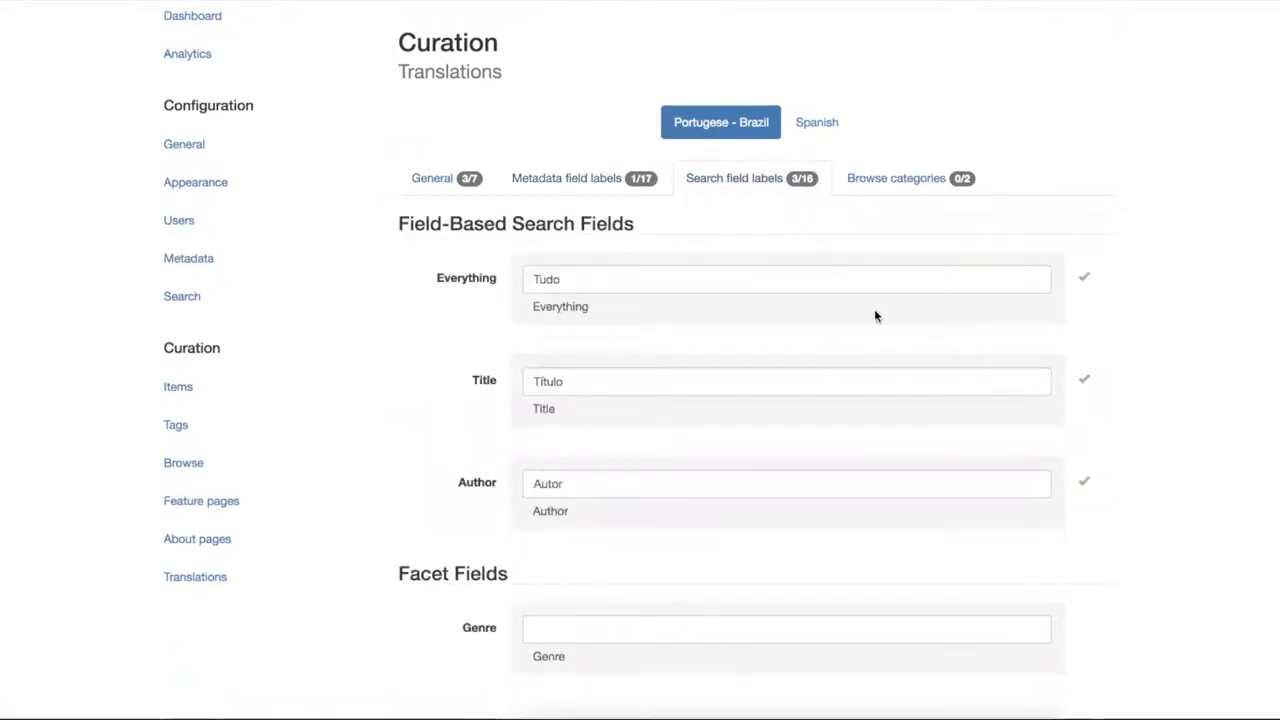
{"action": "scroll", "coordinate": [875, 316], "scroll_direction": "down", "scroll_amount": 1}
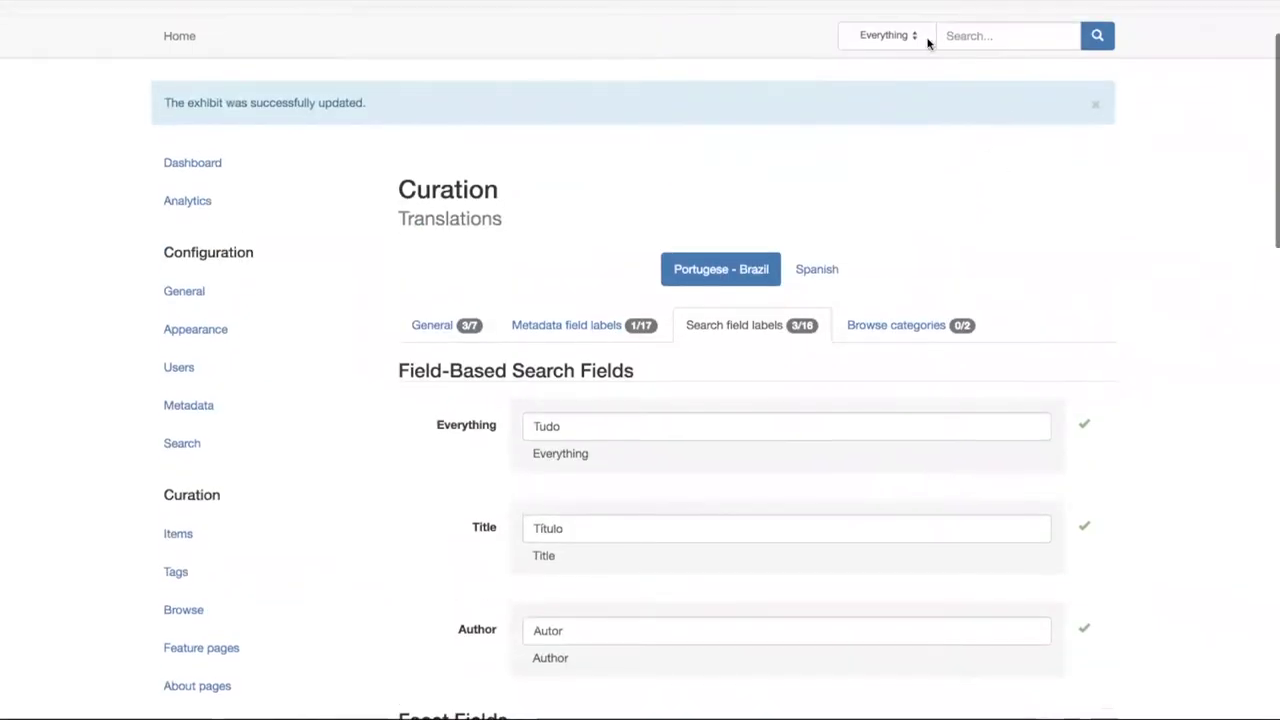
{"action": "left_click", "coordinate": [906, 35]}
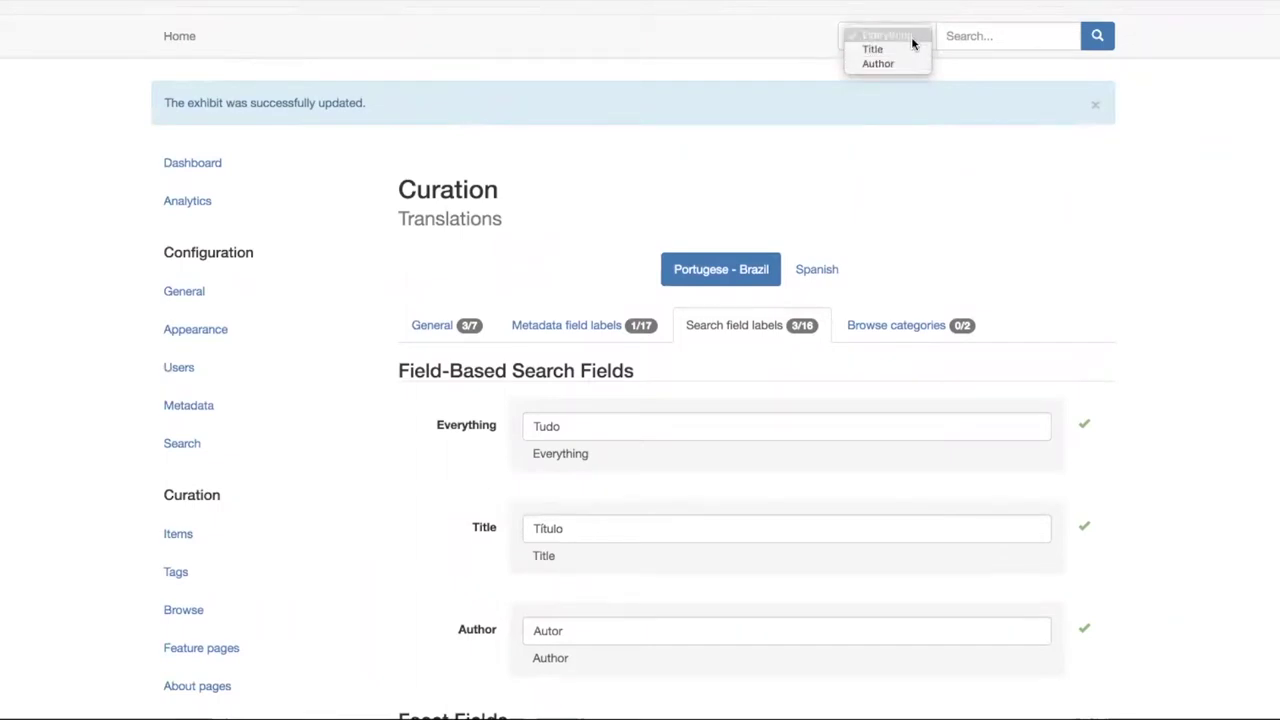
{"action": "scroll", "coordinate": [904, 143], "scroll_direction": "down", "scroll_amount": 5}
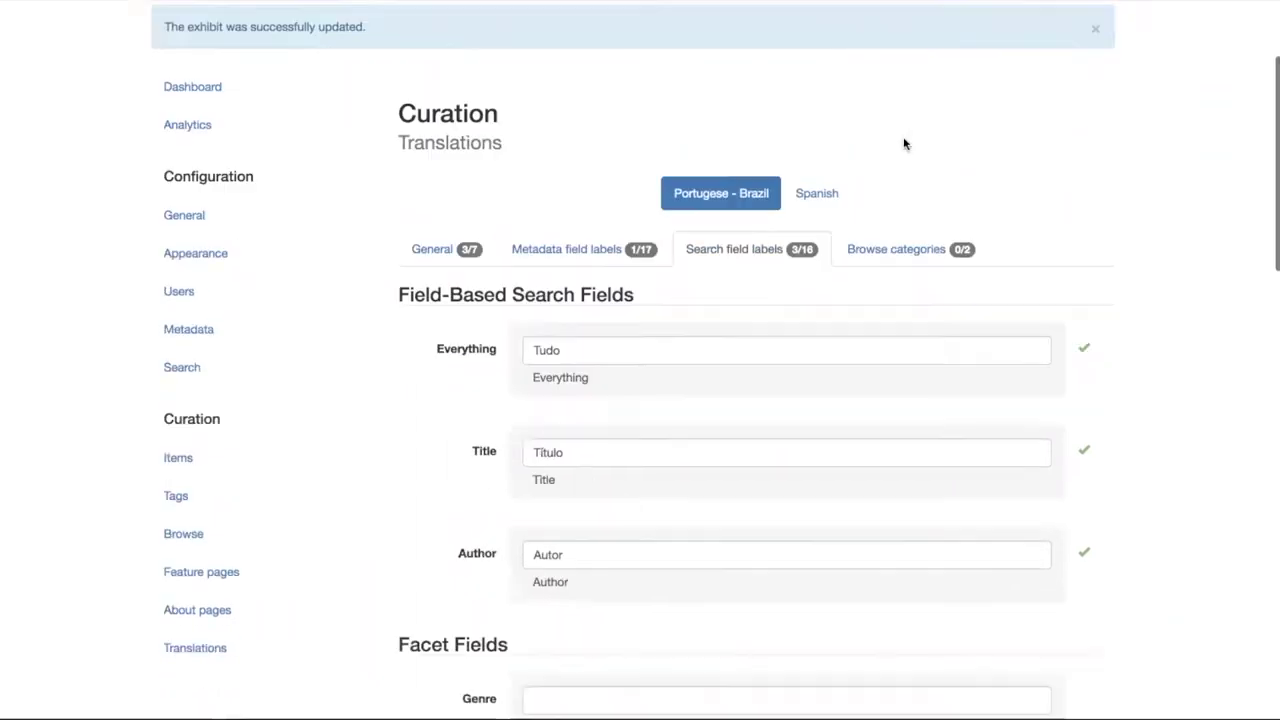
{"action": "scroll", "coordinate": [905, 145], "scroll_direction": "down", "scroll_amount": 2}
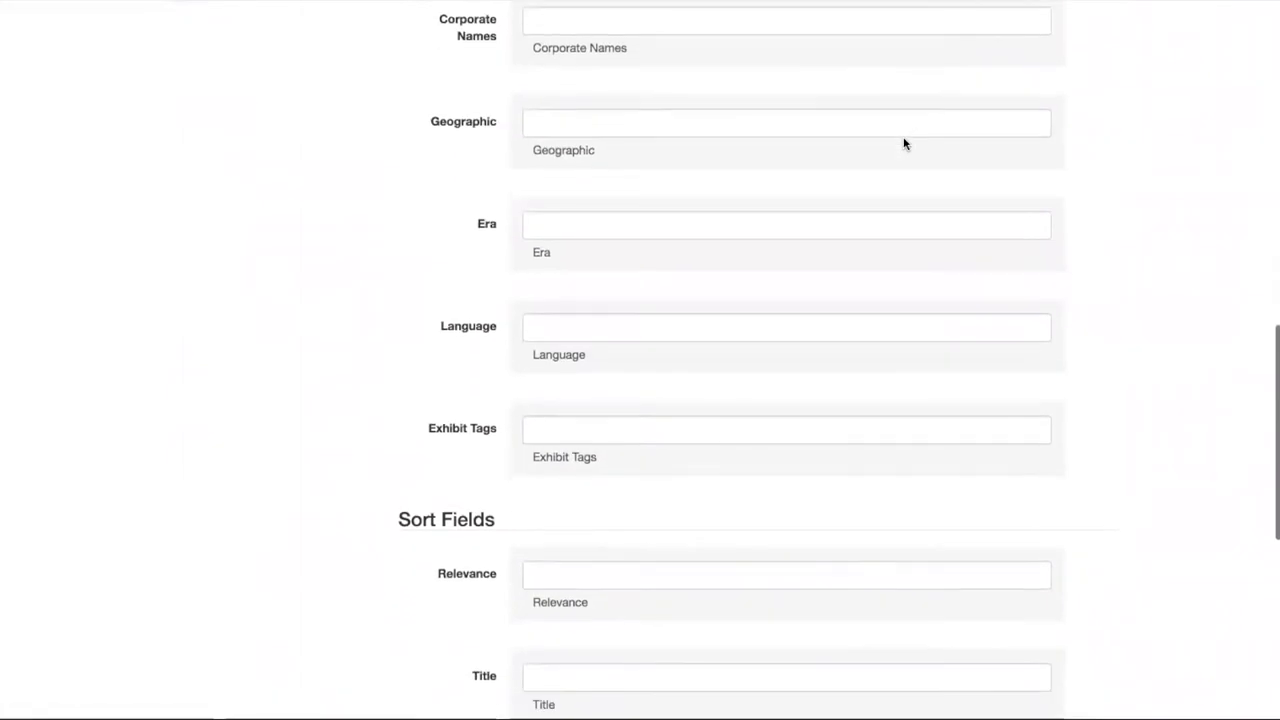
{"action": "scroll", "coordinate": [904, 144], "scroll_direction": "down", "scroll_amount": 3}
{"action": "scroll", "coordinate": [904, 144], "scroll_direction": "up", "scroll_amount": 2}
{"action": "scroll", "coordinate": [904, 144], "scroll_direction": "down", "scroll_amount": 6}
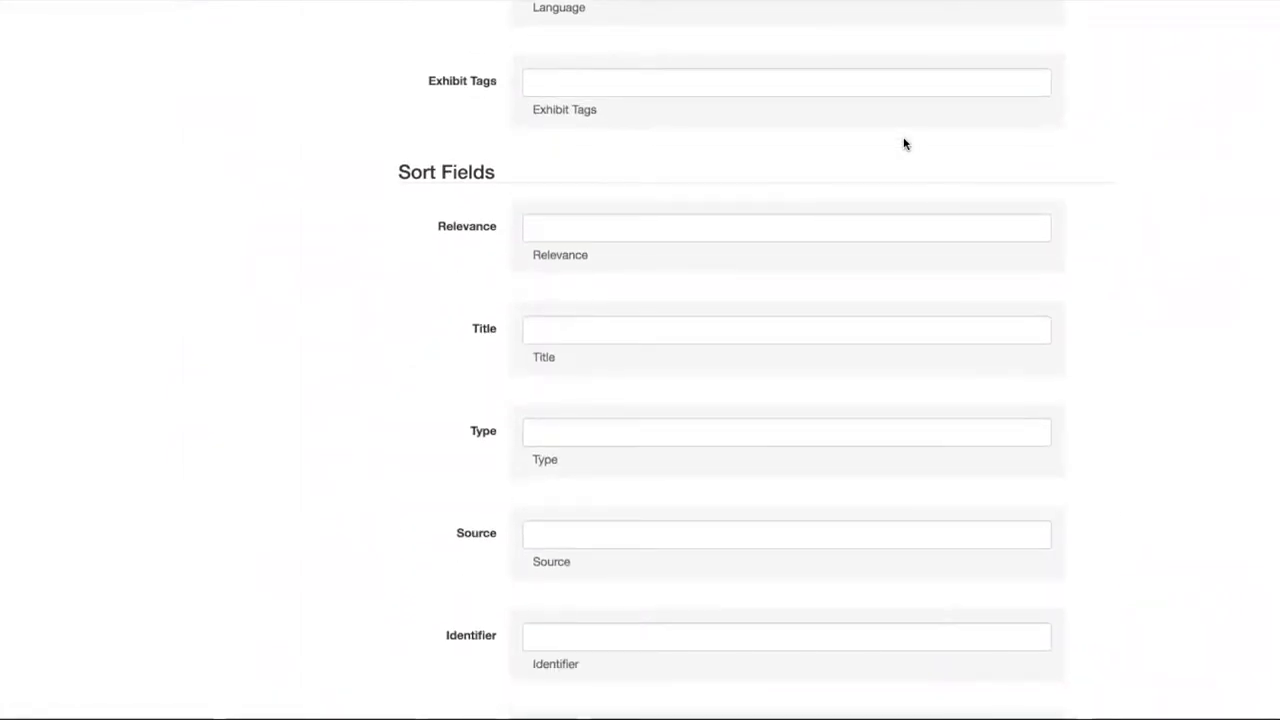
{"action": "scroll", "coordinate": [904, 144], "scroll_direction": "up", "scroll_amount": 15}
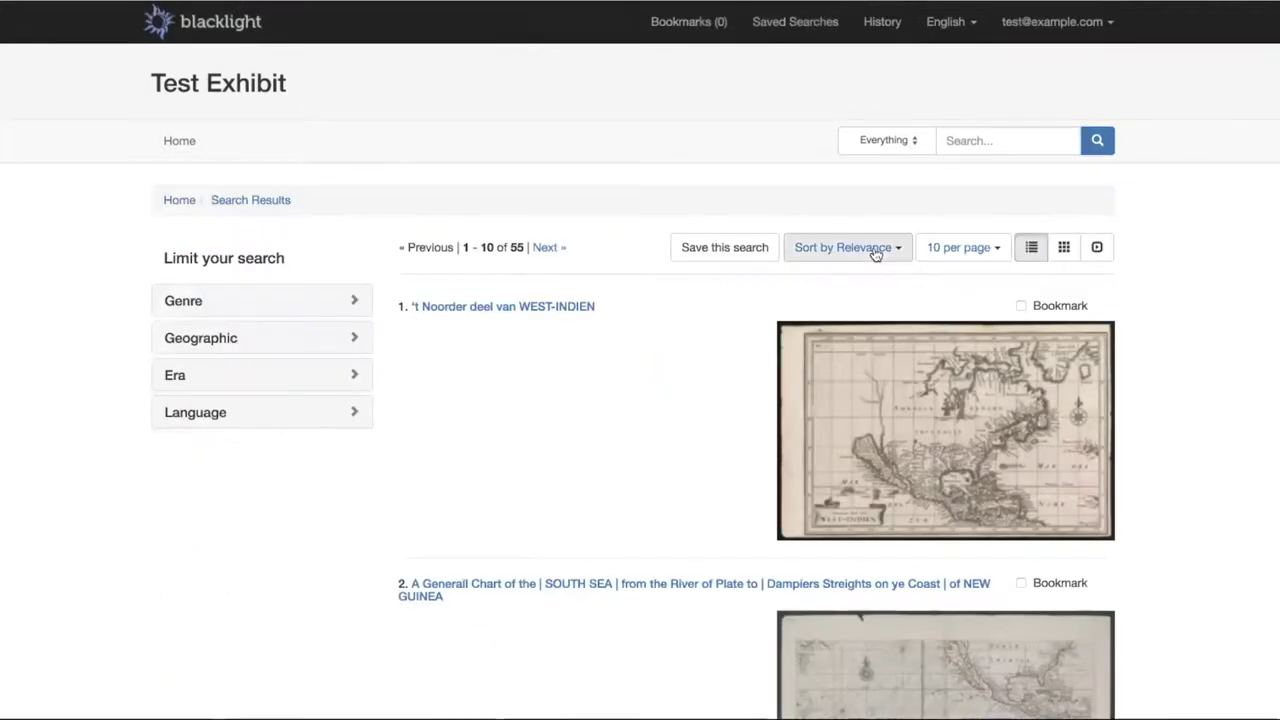
- Change the exhibit's interface language from English to Português brasileiro in the top bar
{"action": "left_click", "coordinate": [875, 254]}
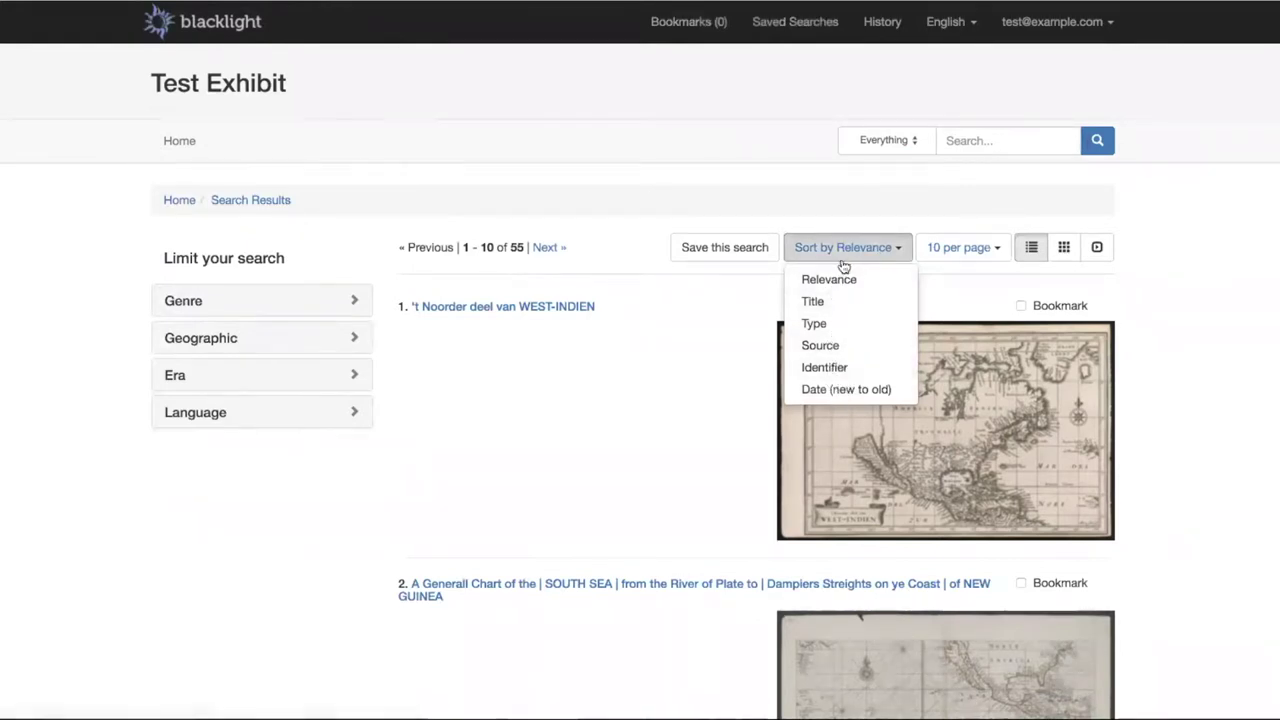
{"action": "left_click", "coordinate": [884, 140]}
{"action": "left_click", "coordinate": [793, 113]}
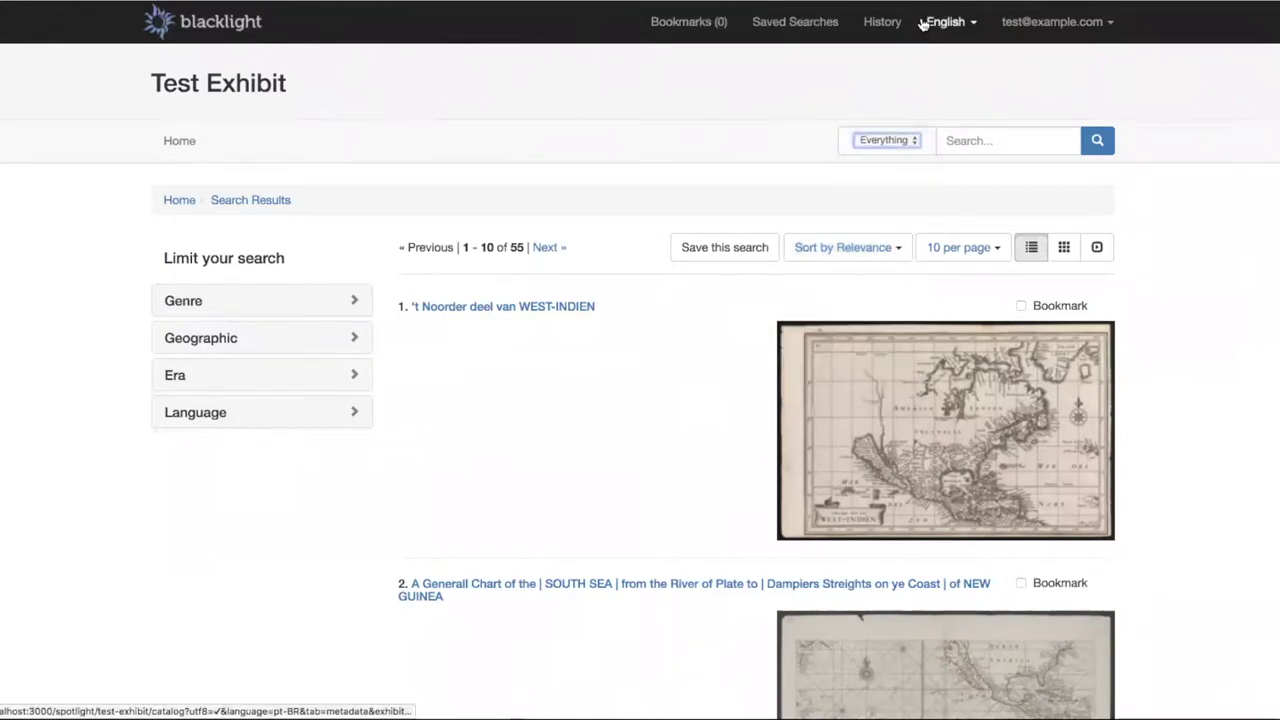
{"action": "left_click", "coordinate": [945, 21]}
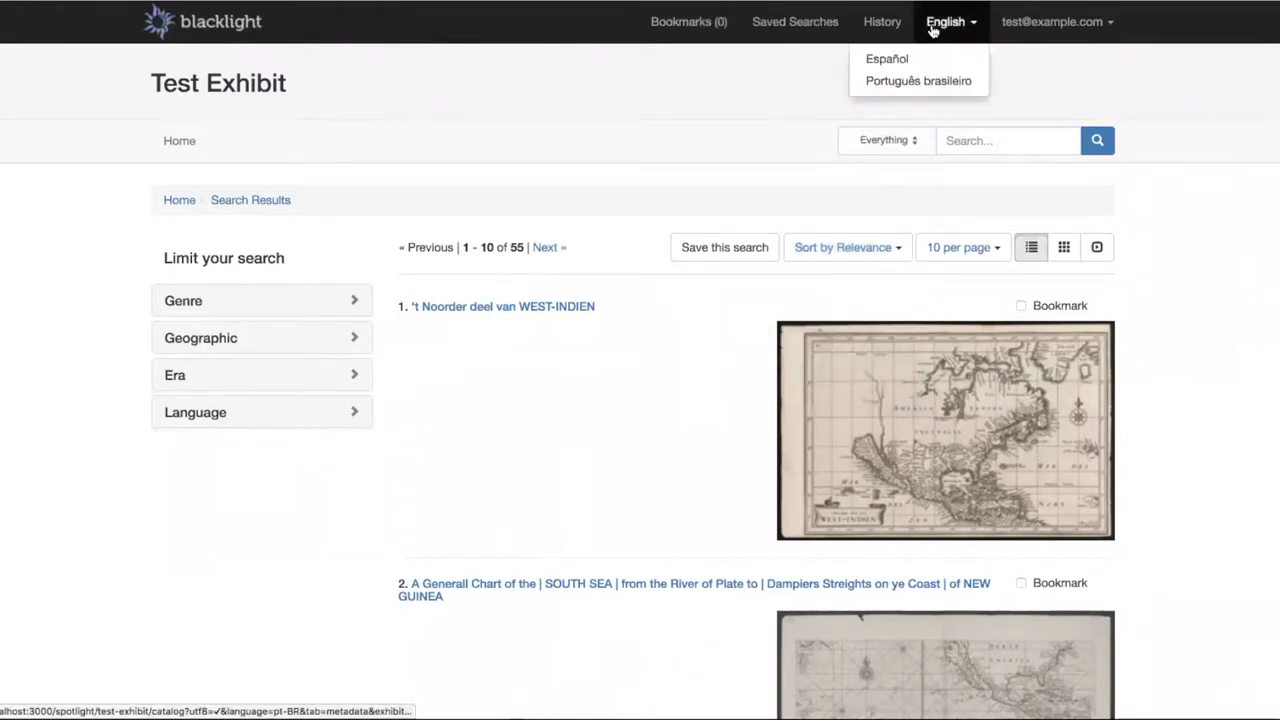
{"action": "left_click", "coordinate": [910, 82]}
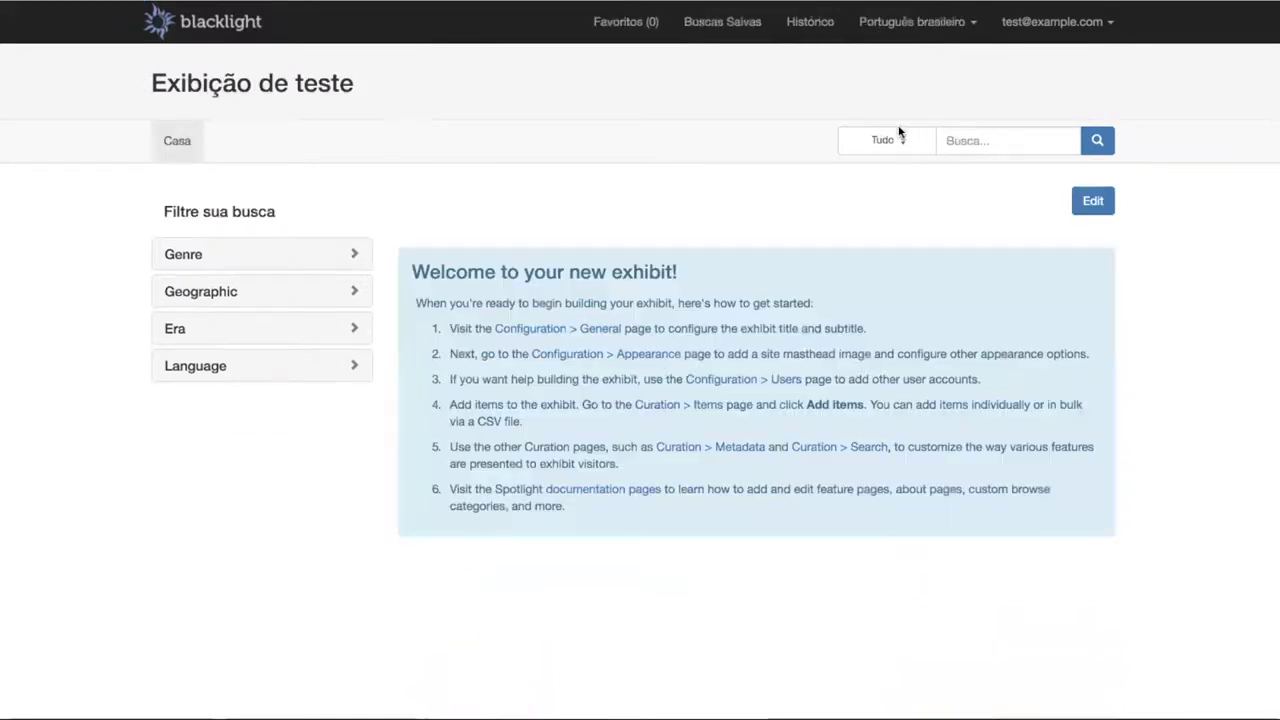
- Confirm scopes read Tudo, Título, Autor, search the whole exhibit, and open the 't Noorder deel van WEST-INDIEN record
{"action": "left_click", "coordinate": [882, 145]}
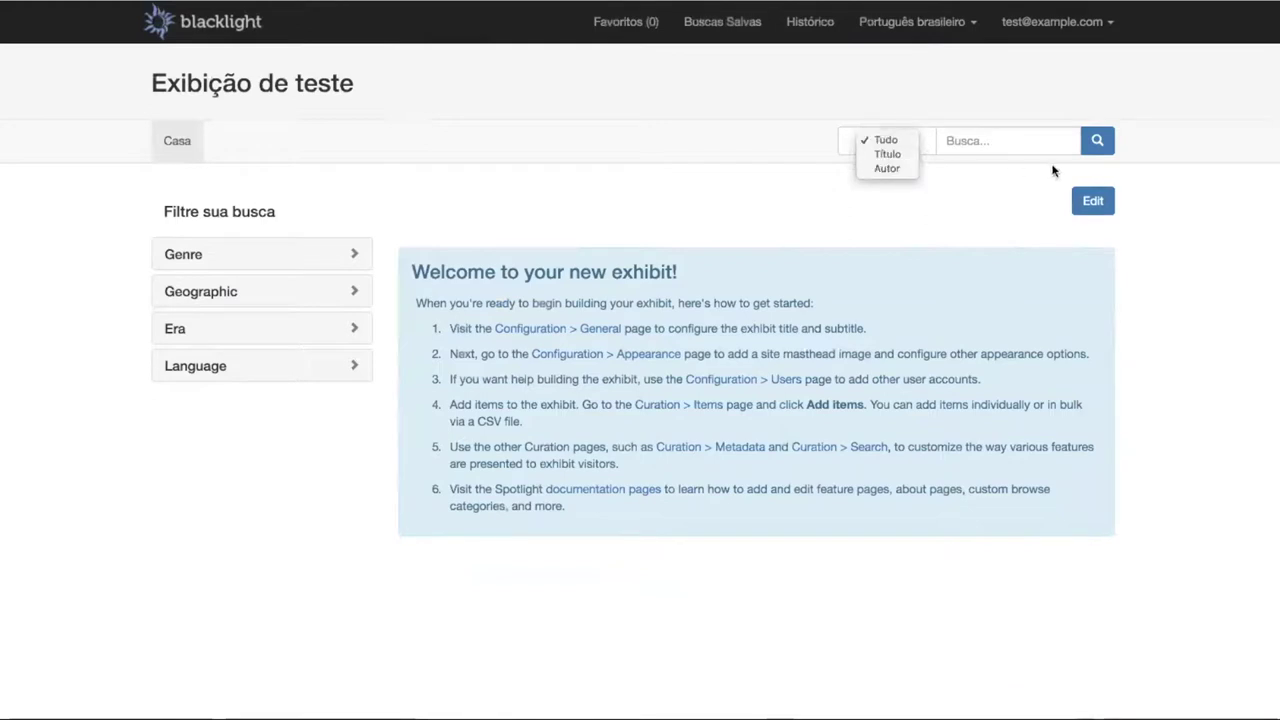
{"action": "left_click", "coordinate": [1097, 142]}
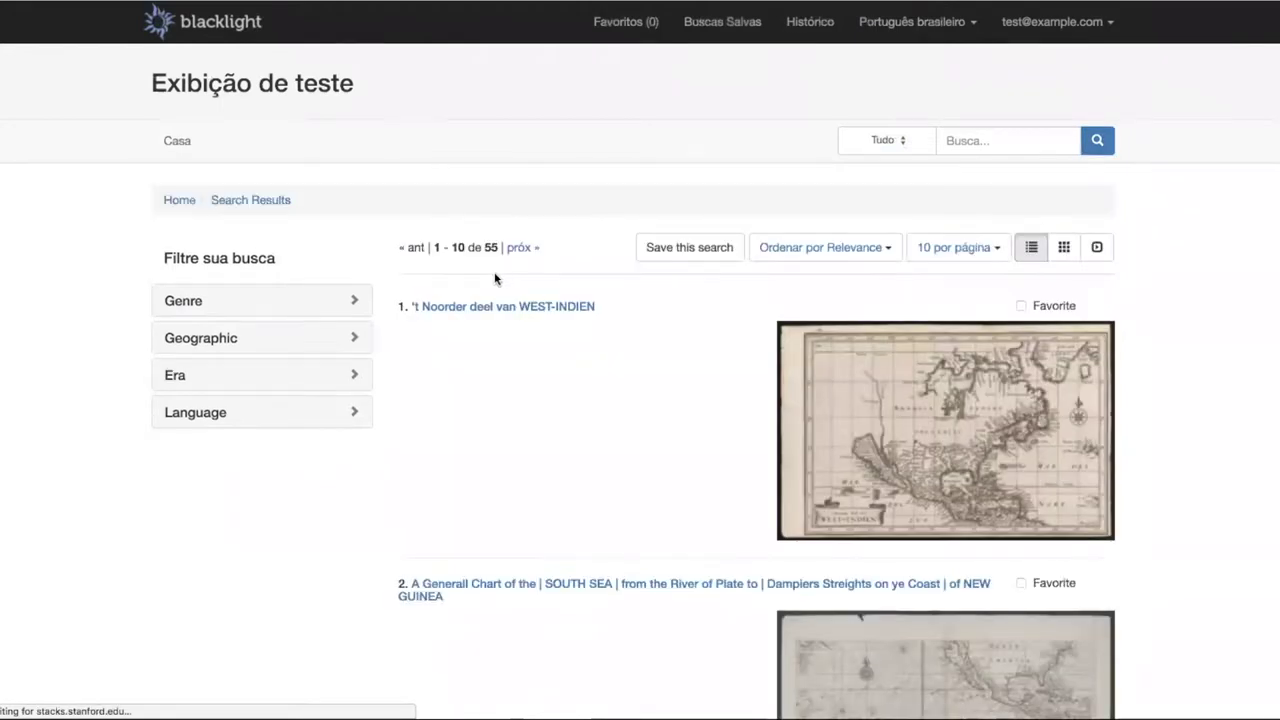
{"action": "left_click", "coordinate": [480, 310]}
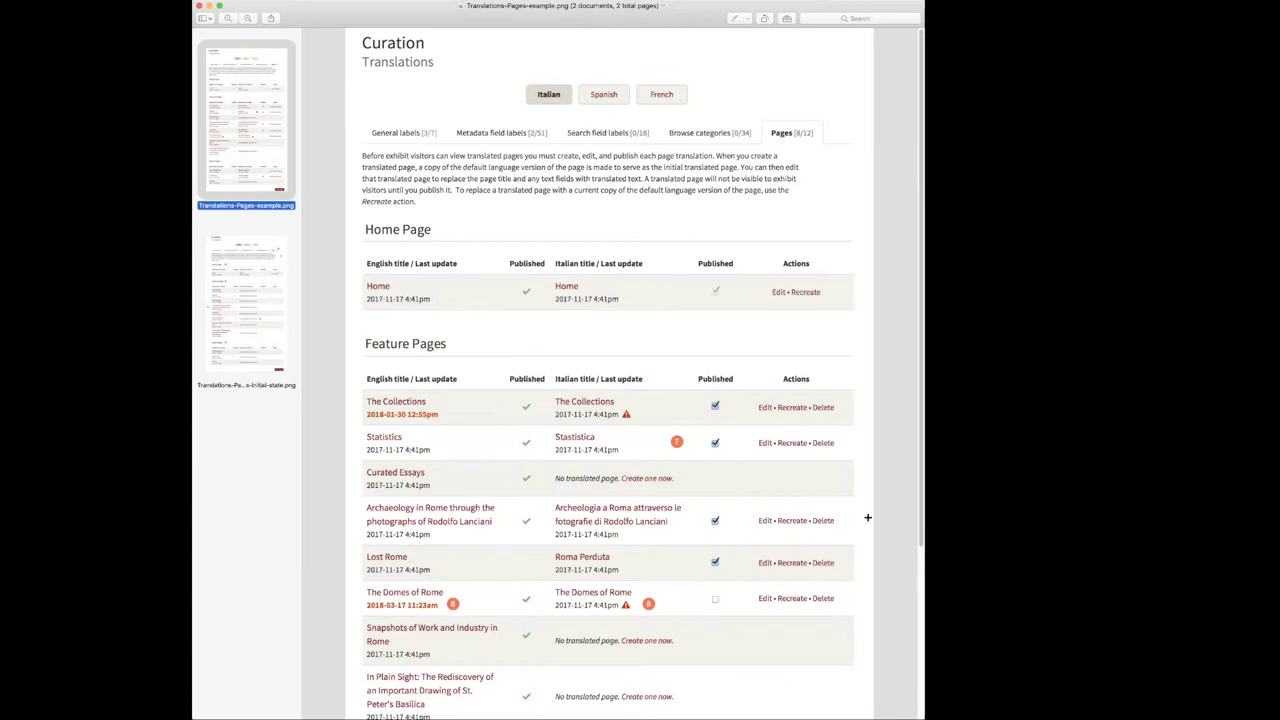
{"action": "scroll", "coordinate": [867, 517], "scroll_direction": "down", "scroll_amount": 1}
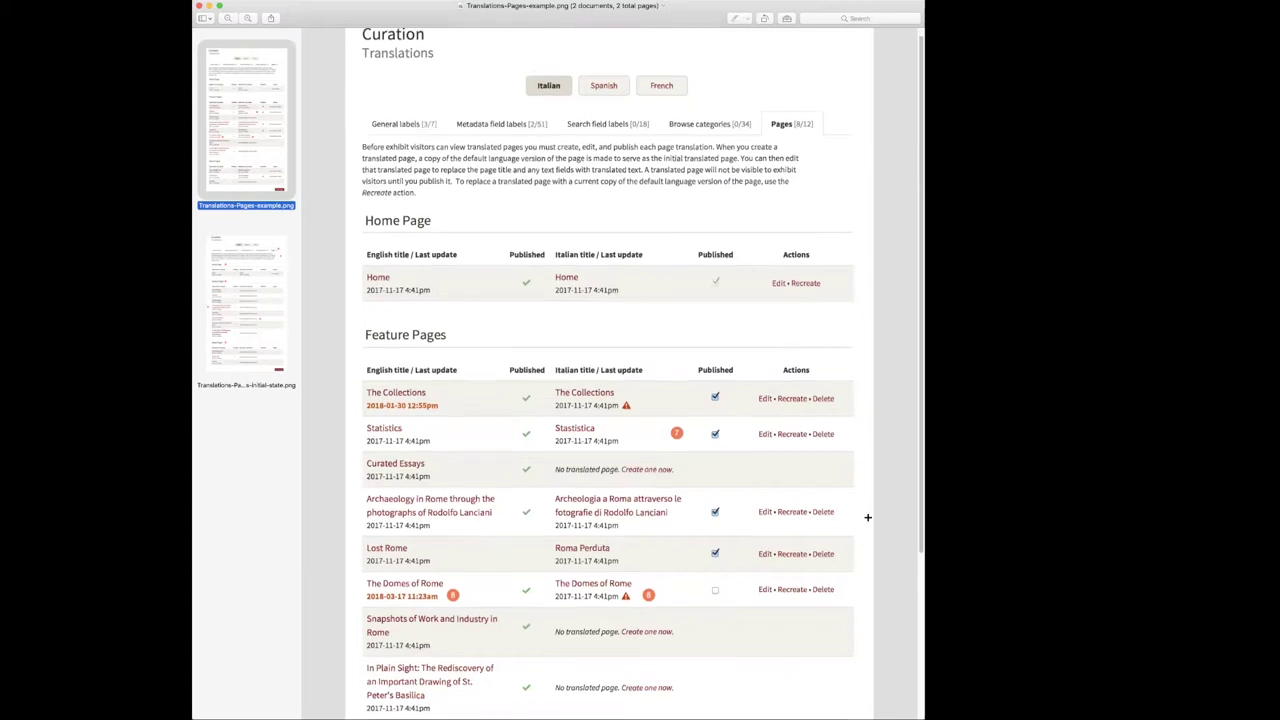
{"action": "scroll", "coordinate": [867, 517], "scroll_direction": "down", "scroll_amount": 2}
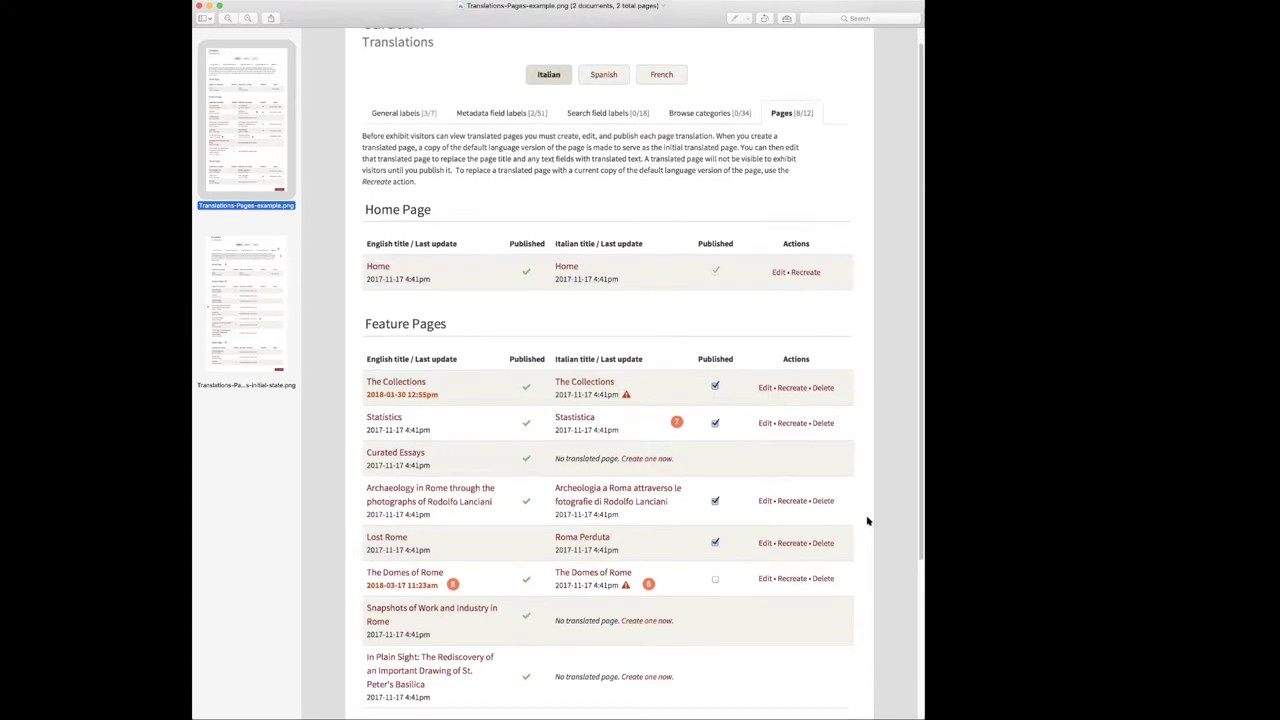
{"action": "scroll", "coordinate": [867, 517], "scroll_direction": "down", "scroll_amount": 1}
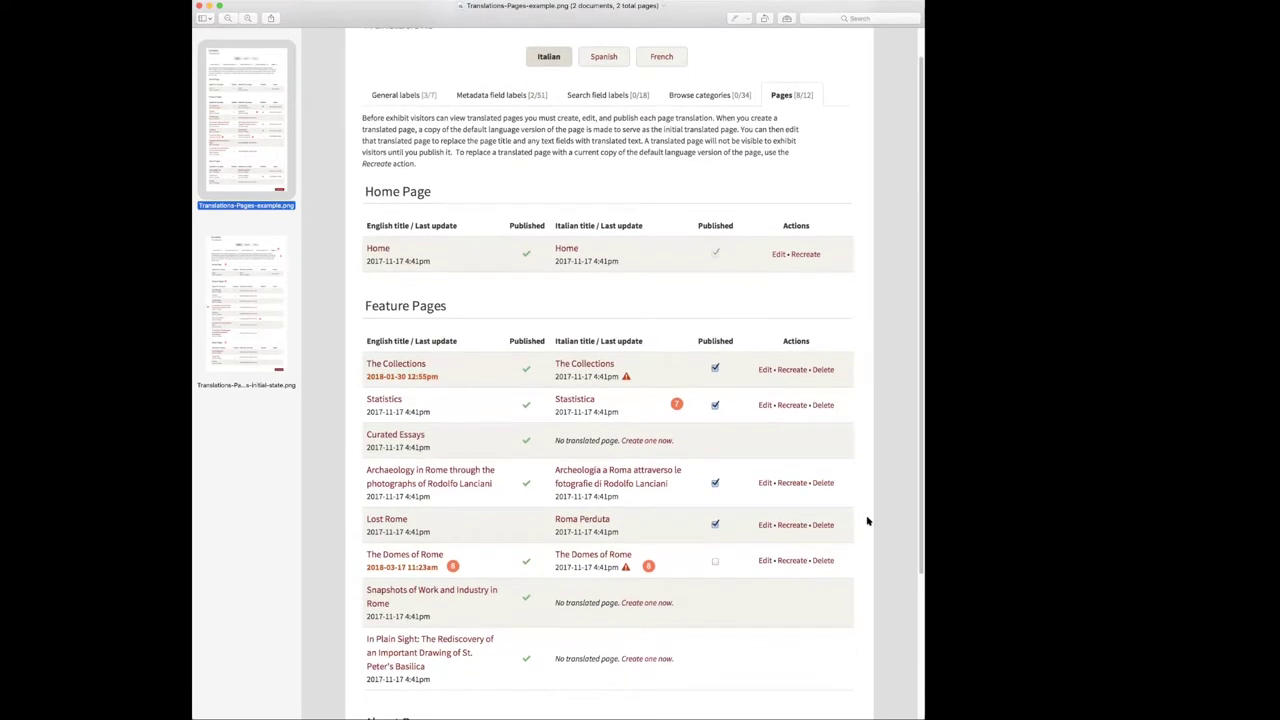
{"action": "scroll", "coordinate": [867, 520], "scroll_direction": "down", "scroll_amount": 2}
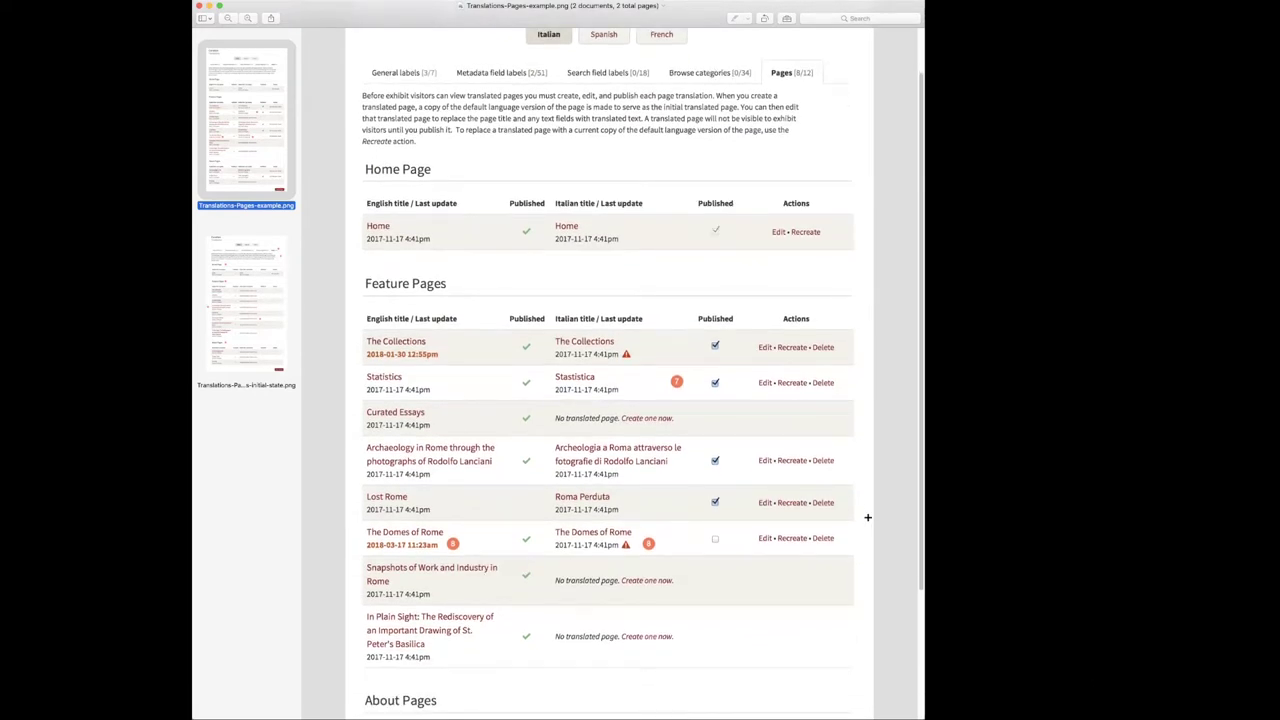
{"action": "scroll", "coordinate": [867, 517], "scroll_direction": "up", "scroll_amount": 5}
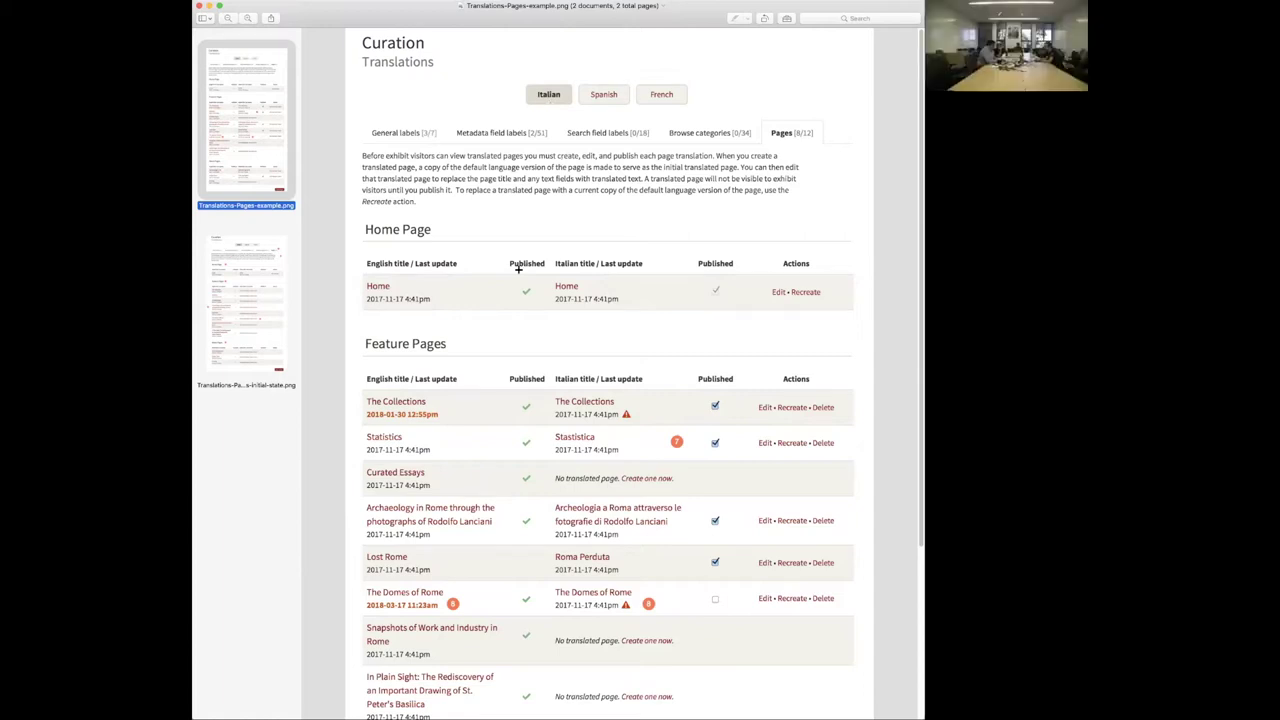
{"action": "scroll", "coordinate": [518, 269], "scroll_direction": "down", "scroll_amount": 1}
{"action": "scroll", "coordinate": [518, 269], "scroll_direction": "down", "scroll_amount": 3}
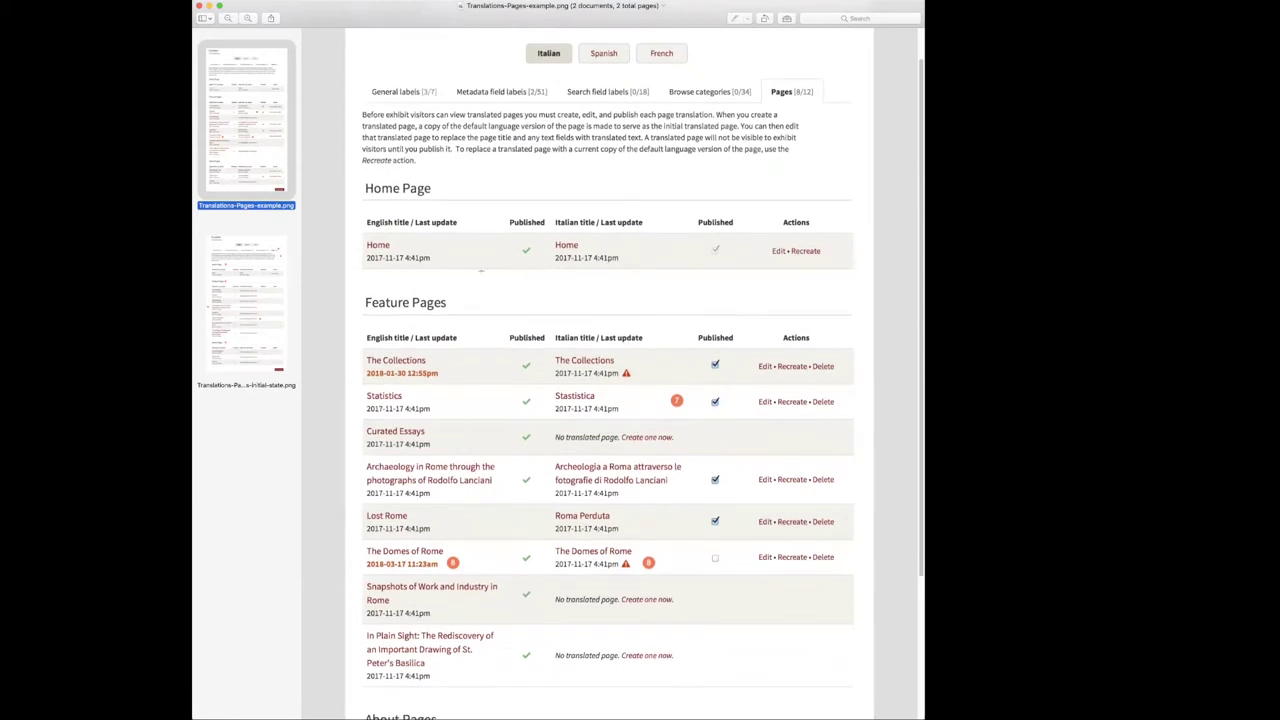
{"action": "scroll", "coordinate": [481, 269], "scroll_direction": "down", "scroll_amount": 2}
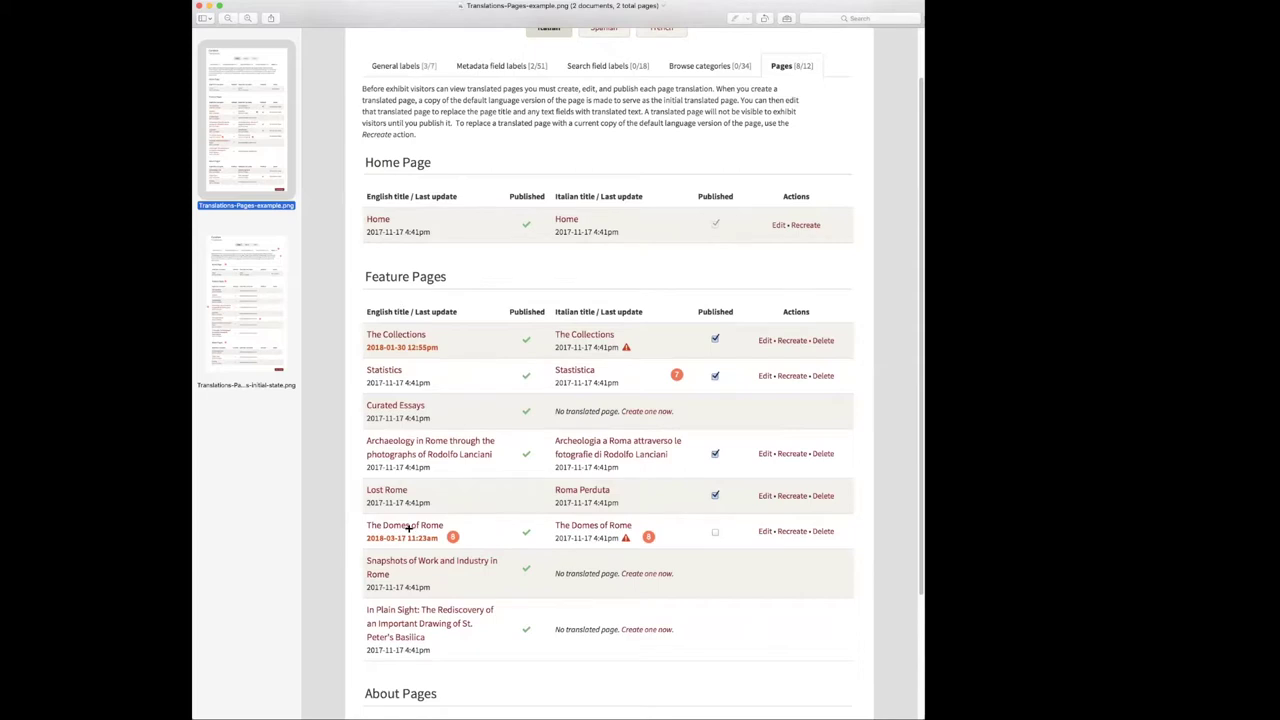
{"action": "scroll", "coordinate": [534, 486], "scroll_direction": "down", "scroll_amount": 2}
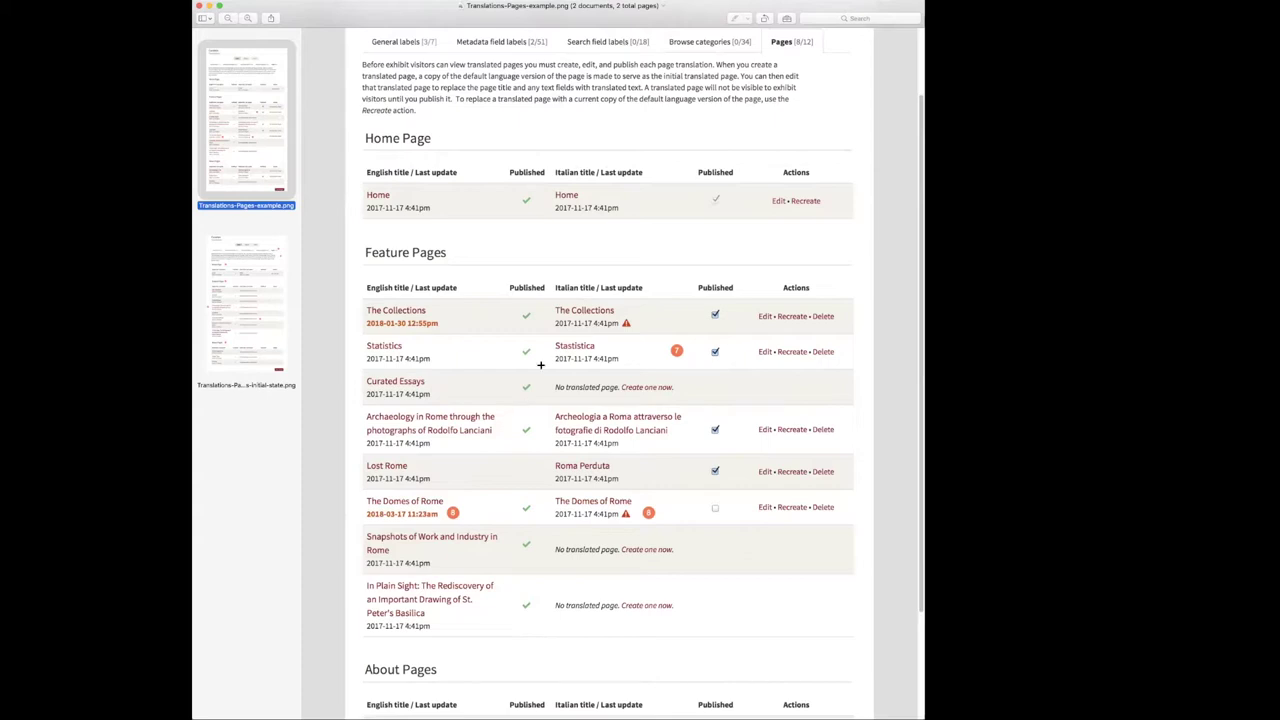
{"action": "scroll", "coordinate": [534, 350], "scroll_direction": "up", "scroll_amount": 1}
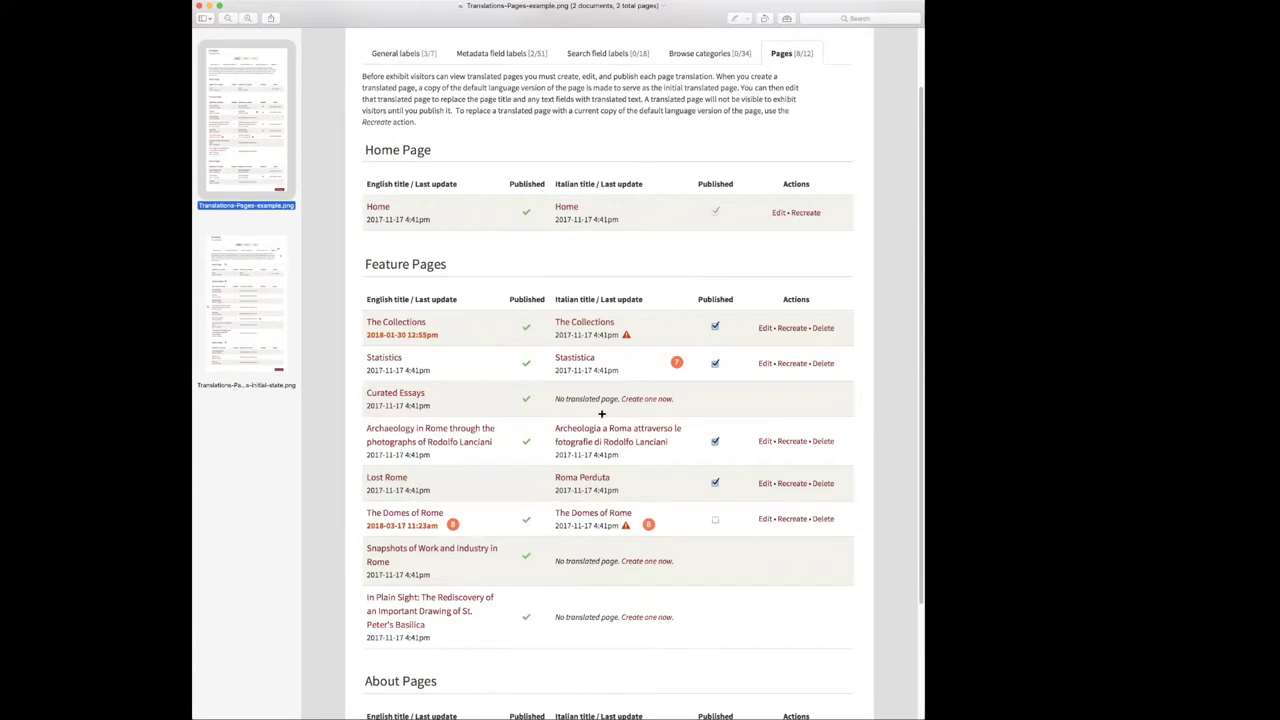
- Show Translations-Pages-initial-state.png, where only Home is translated into Italian (1 of 12)
{"action": "left_click", "coordinate": [235, 332]}
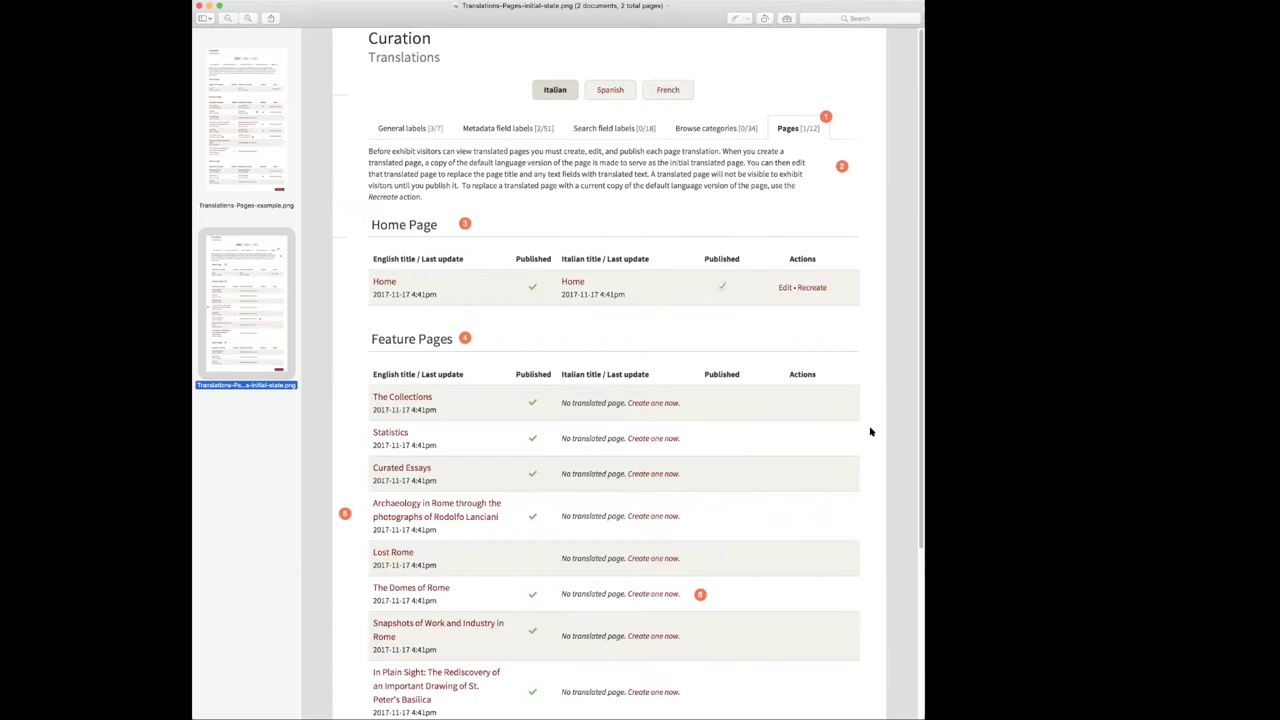
{"action": "scroll", "coordinate": [870, 432], "scroll_direction": "down", "scroll_amount": 1}
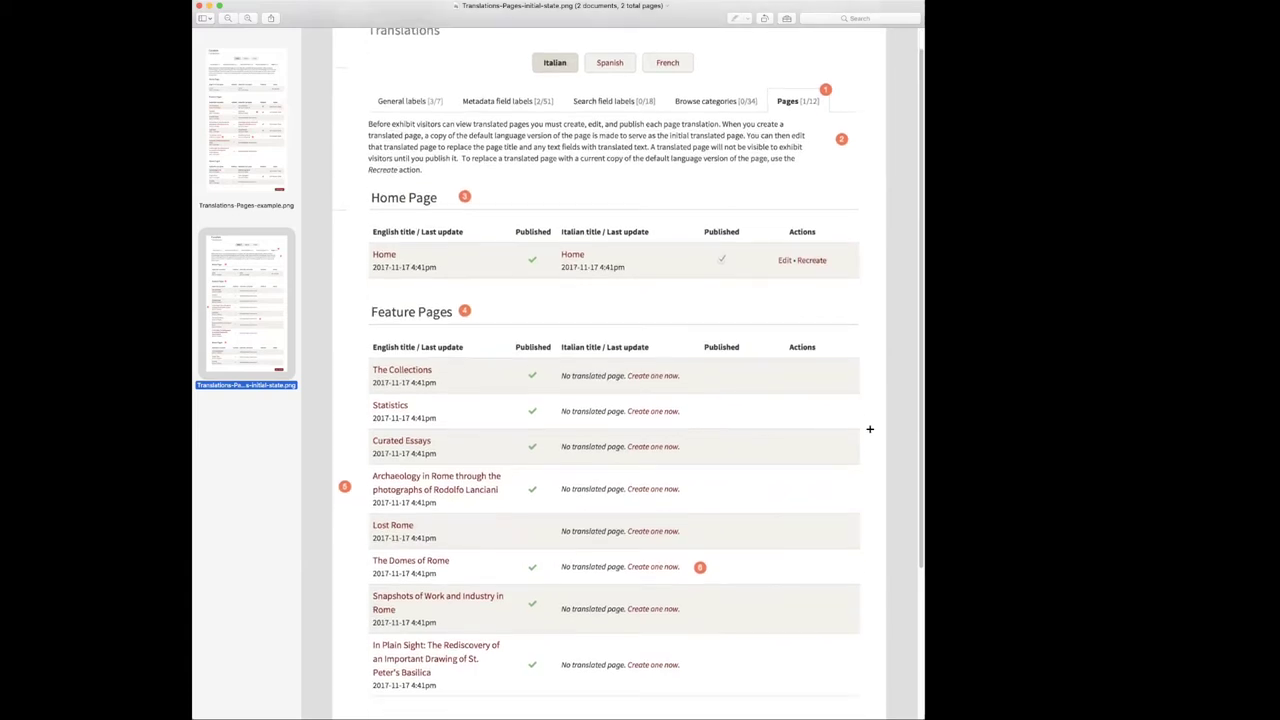
{"action": "scroll", "coordinate": [870, 429], "scroll_direction": "down", "scroll_amount": 1}
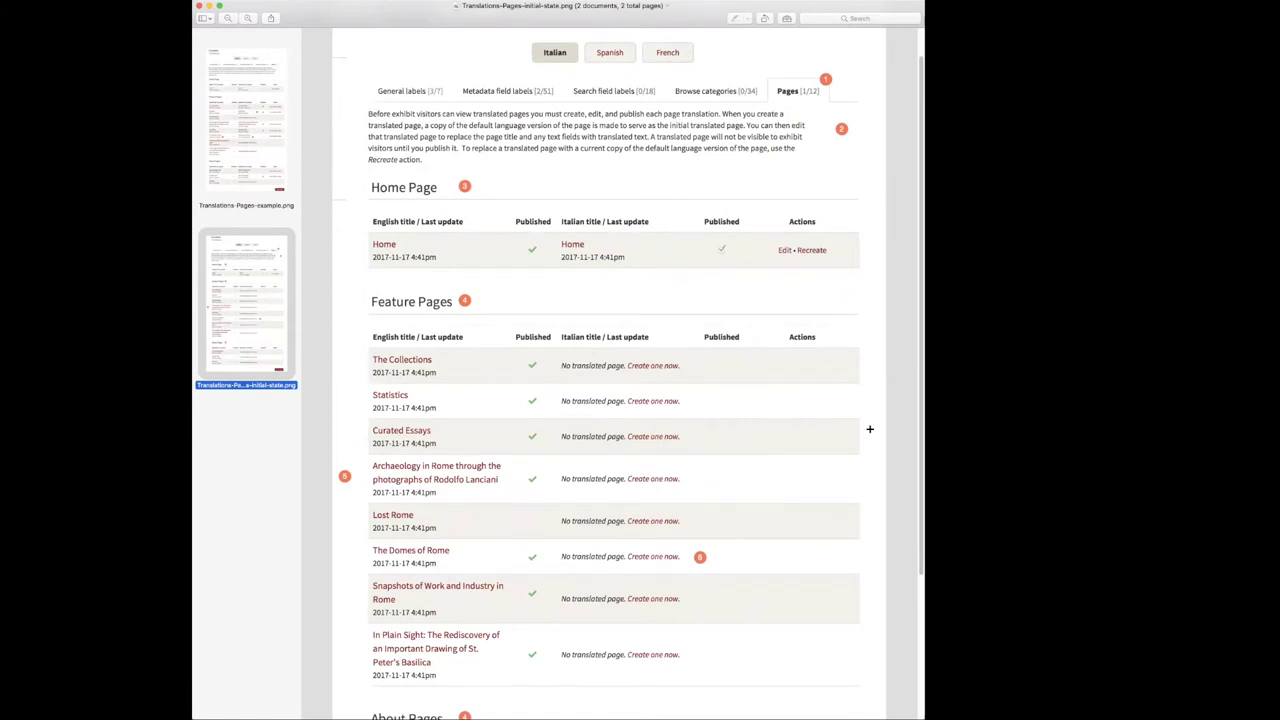
{"action": "scroll", "coordinate": [870, 429], "scroll_direction": "down", "scroll_amount": 3}
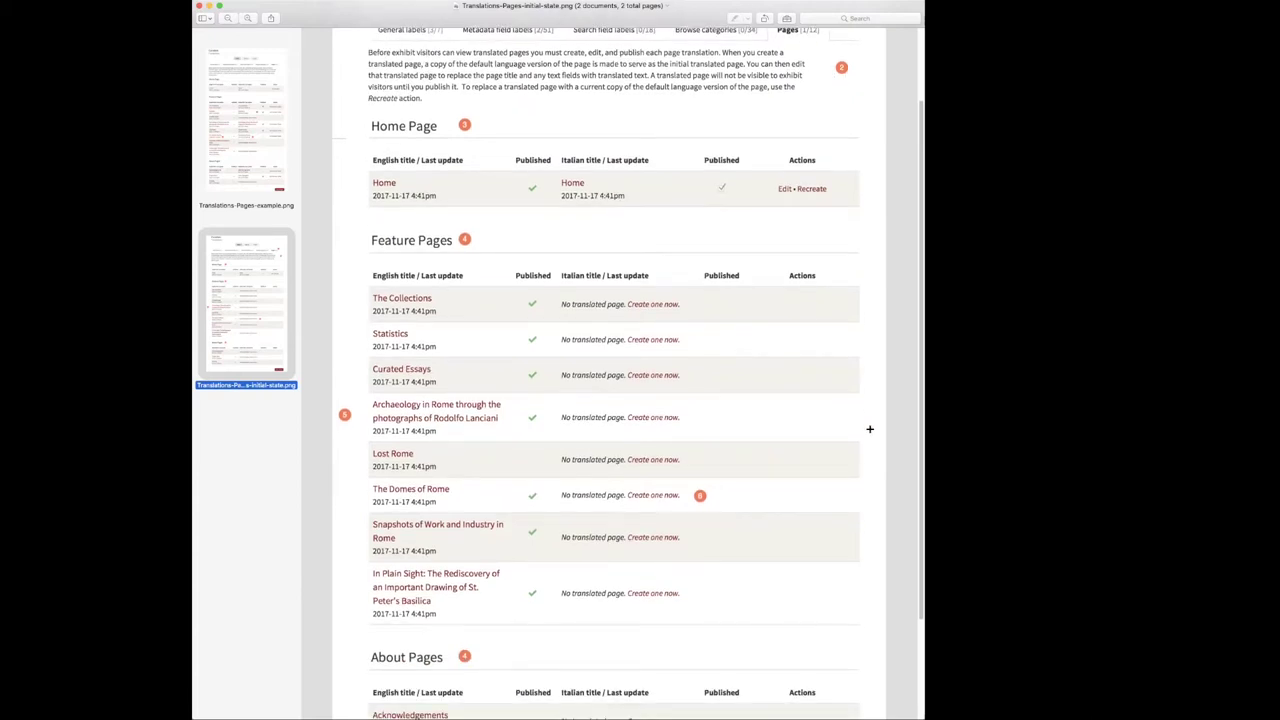
{"action": "scroll", "coordinate": [870, 431], "scroll_direction": "down", "scroll_amount": 1}
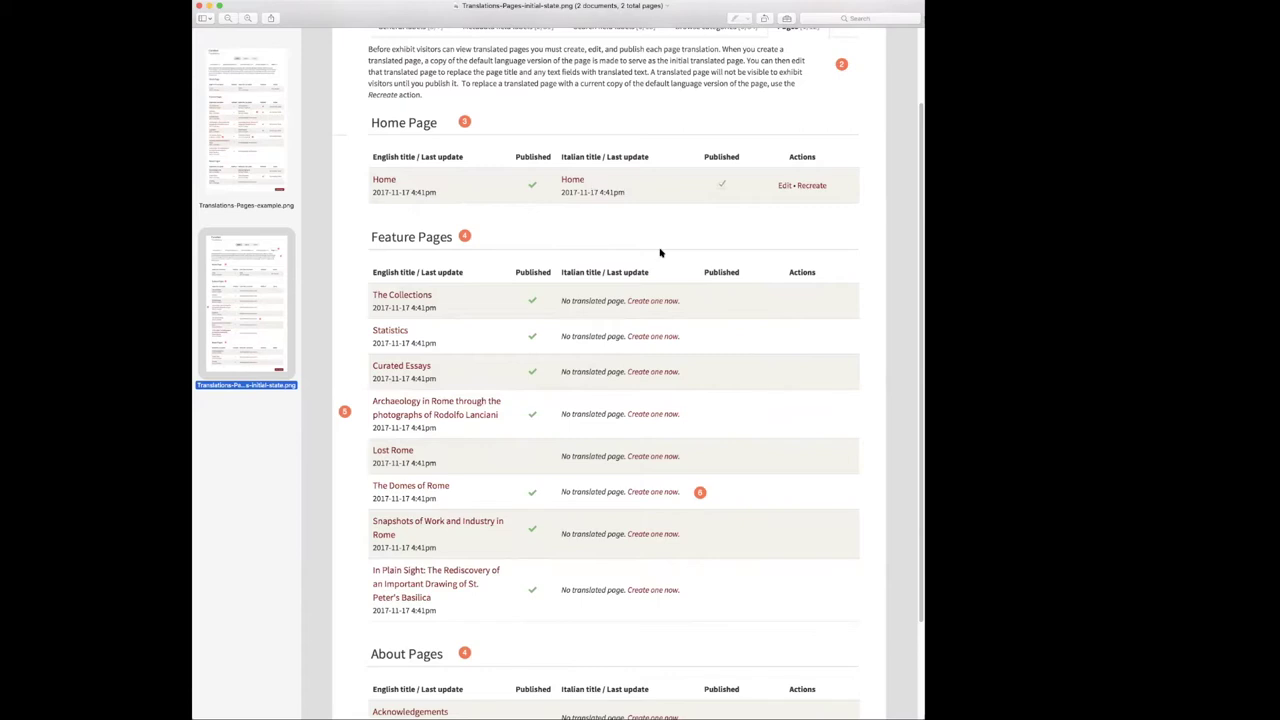
{"action": "scroll", "coordinate": [722, 391], "scroll_direction": "down", "scroll_amount": 1}
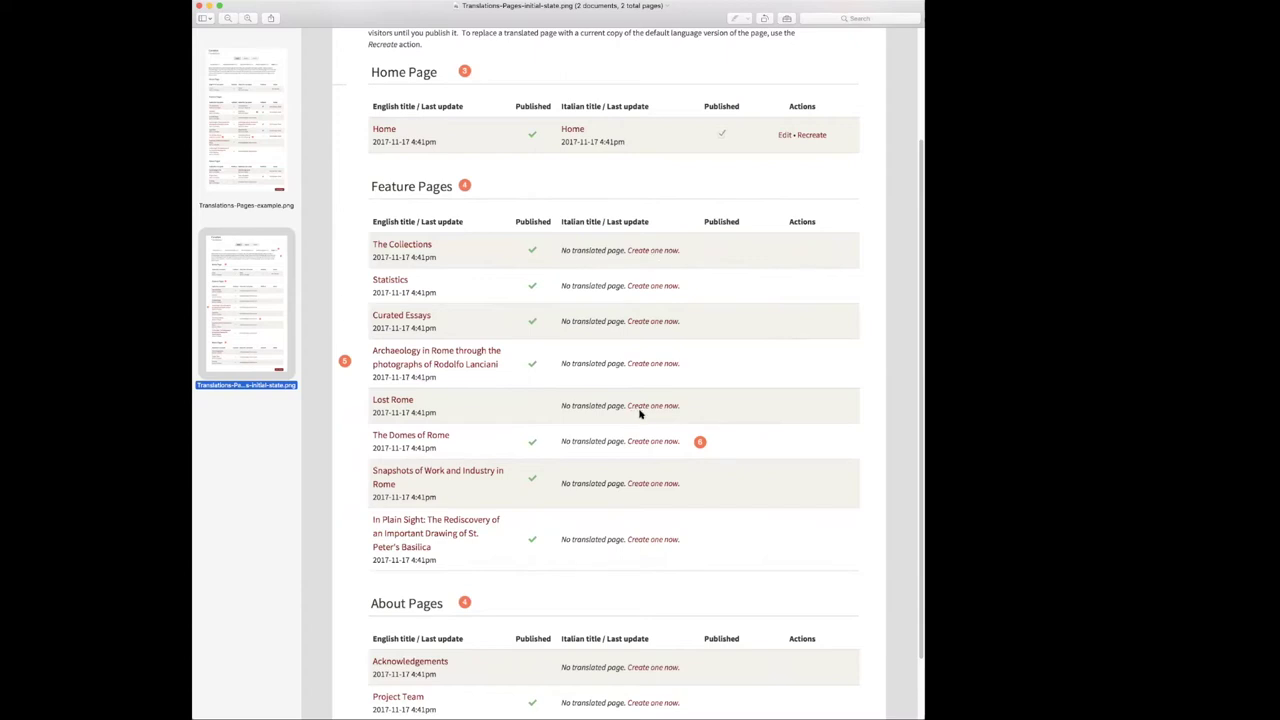
{"action": "scroll", "coordinate": [640, 412], "scroll_direction": "down", "scroll_amount": 2}
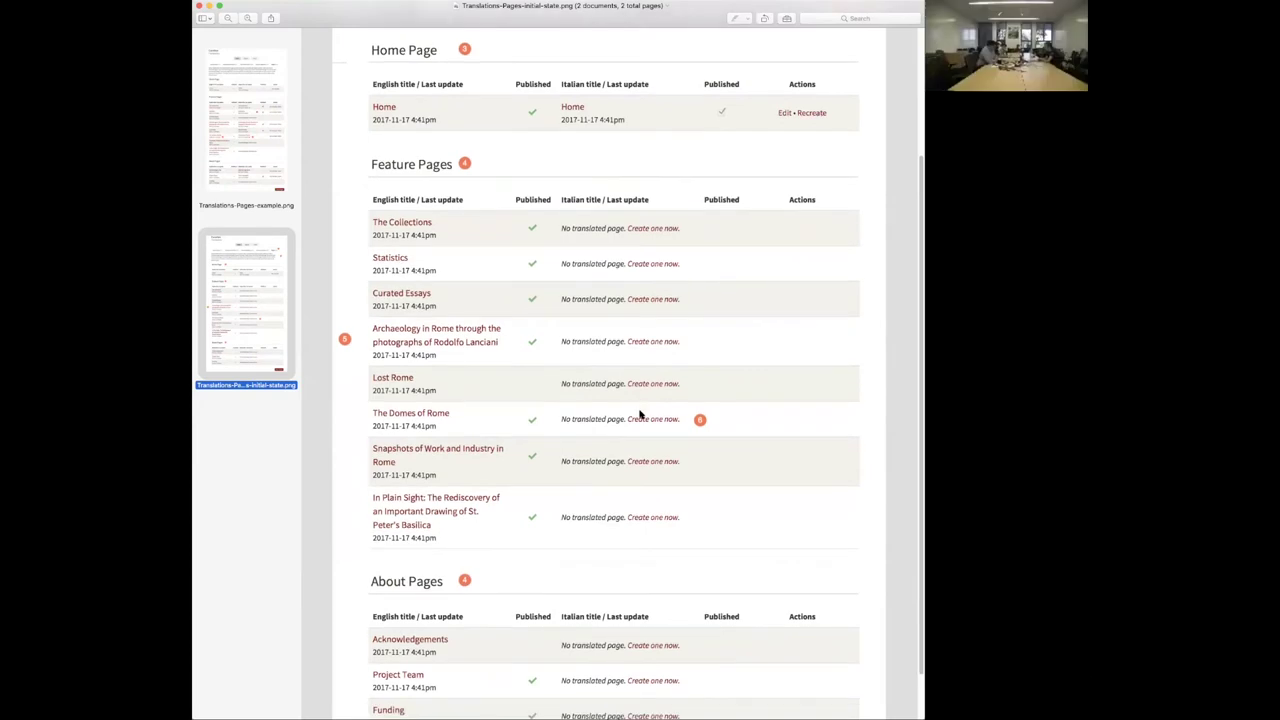
{"action": "scroll", "coordinate": [640, 412], "scroll_direction": "down", "scroll_amount": 3}
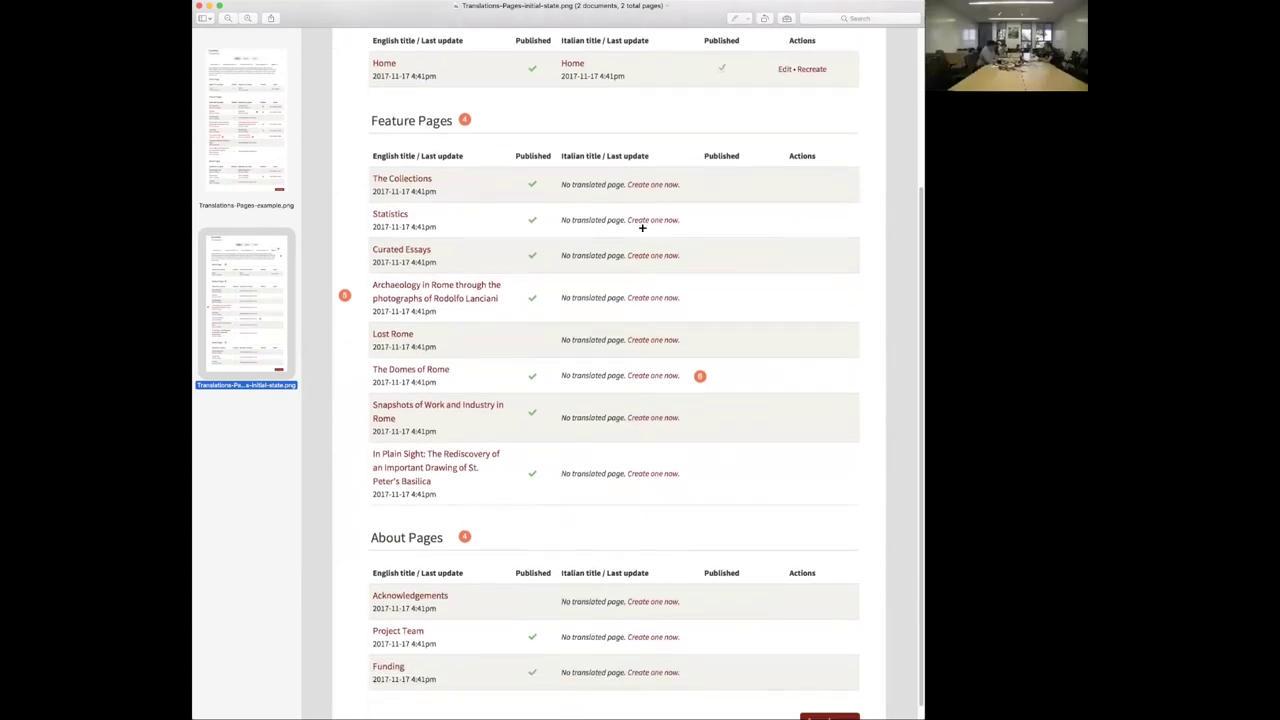
{"action": "scroll", "coordinate": [642, 228], "scroll_direction": "up", "scroll_amount": 3}
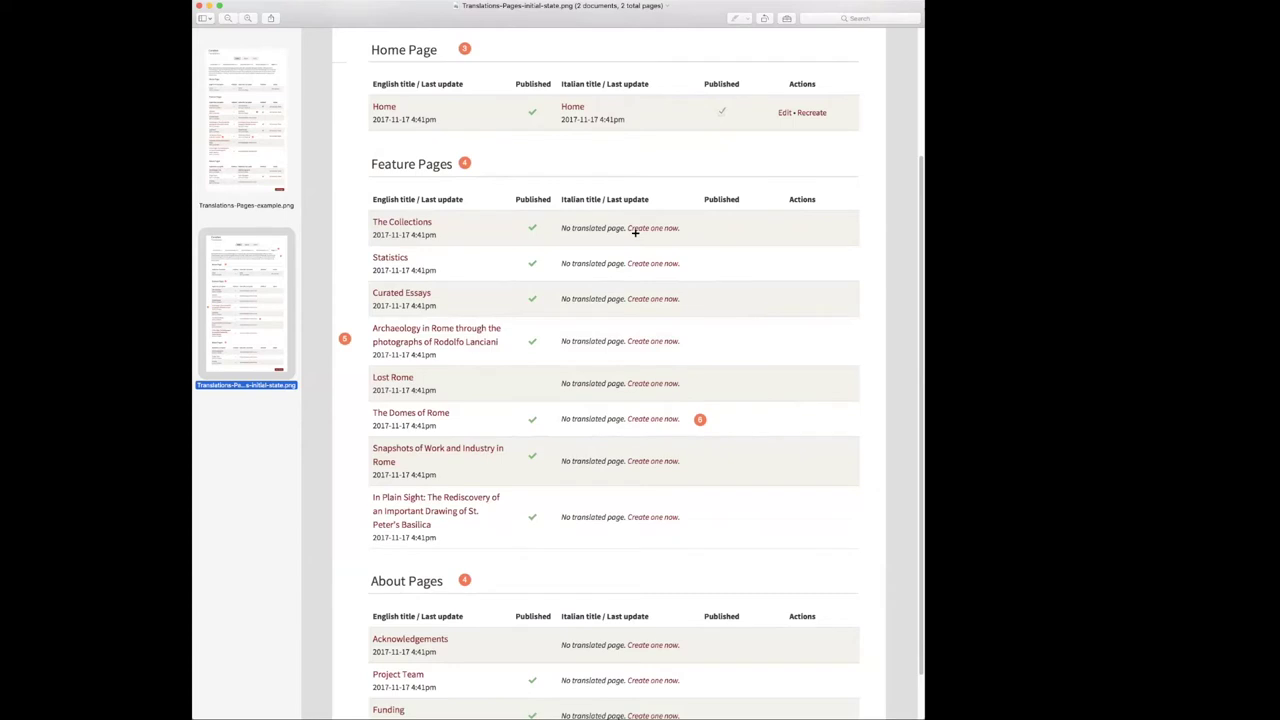
- Return to the Translations-Pages-example.png mockup from Preview's sidebar thumbnails
{"action": "left_click", "coordinate": [270, 140]}
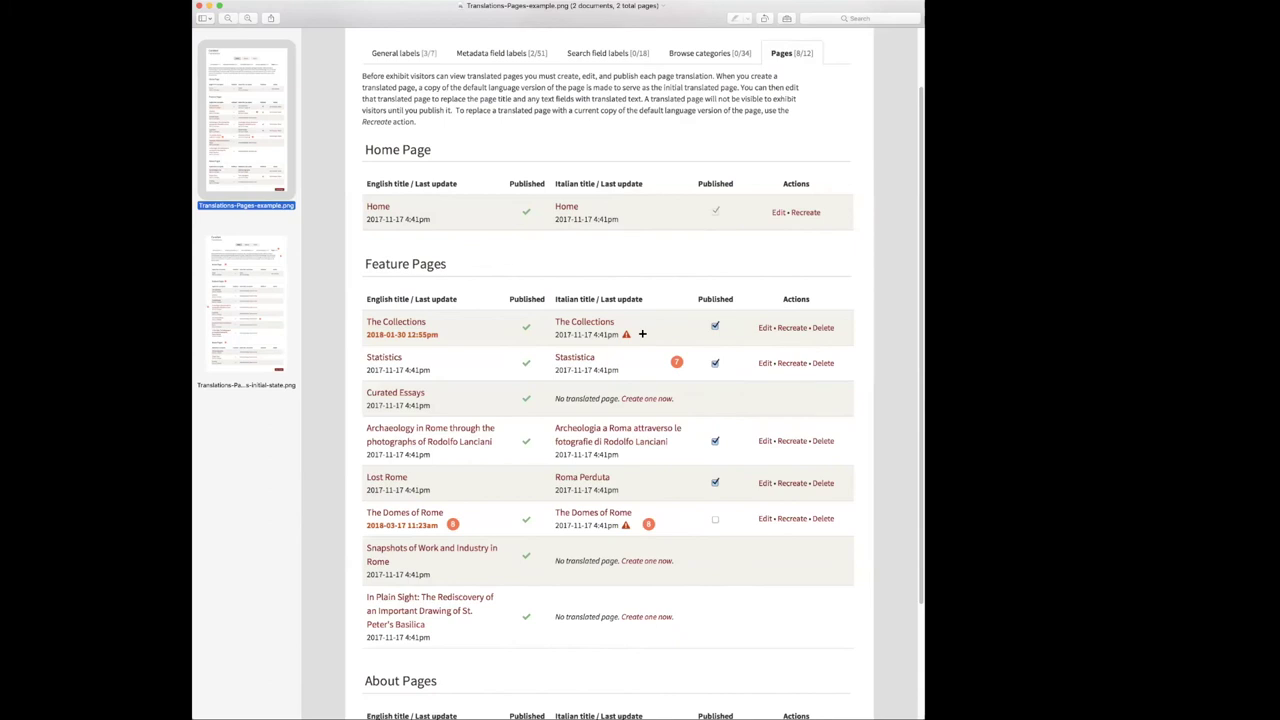
{"action": "scroll", "coordinate": [641, 336], "scroll_direction": "down", "scroll_amount": 2}
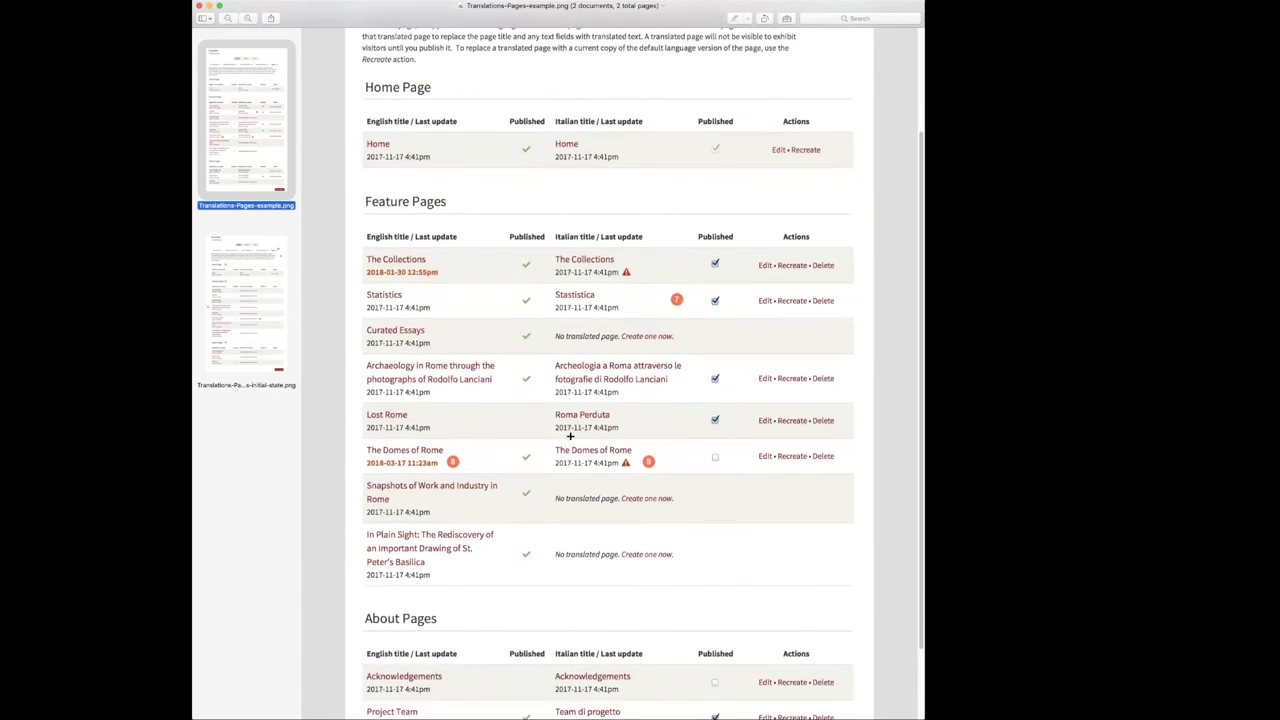
{"action": "scroll", "coordinate": [590, 468], "scroll_direction": "down", "scroll_amount": 3}
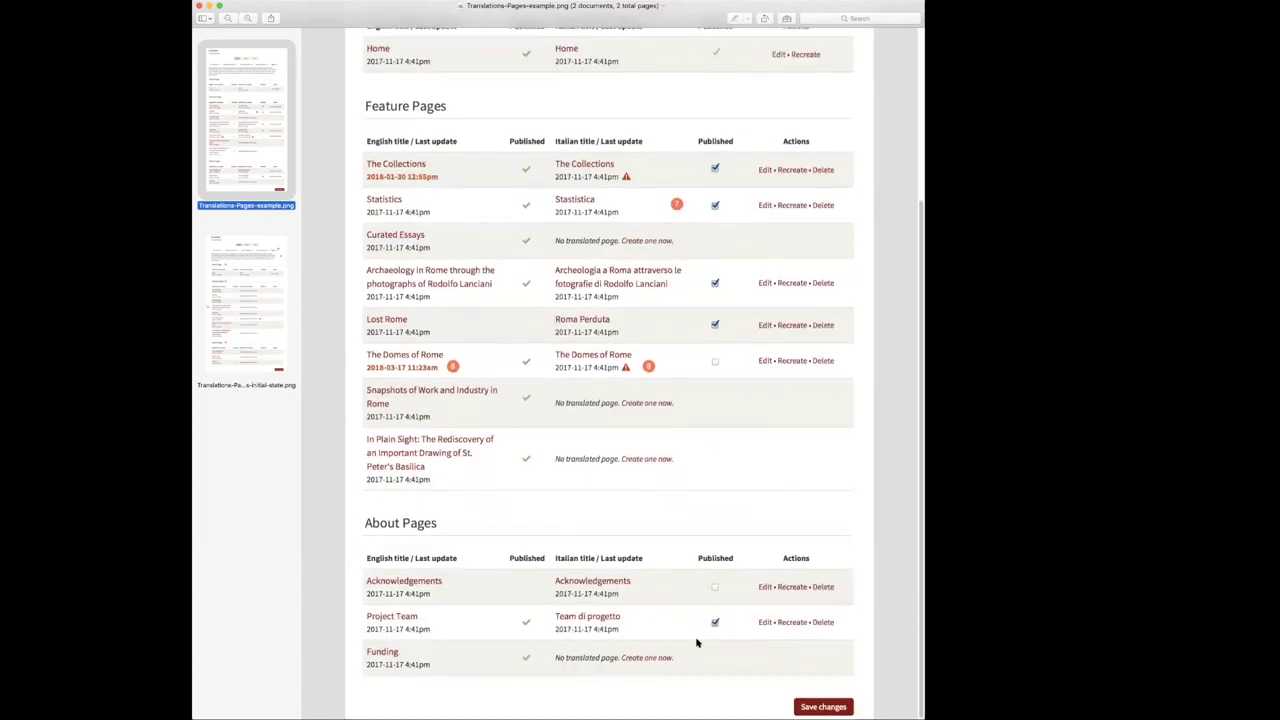
{"action": "scroll", "coordinate": [696, 640], "scroll_direction": "up", "scroll_amount": 1}
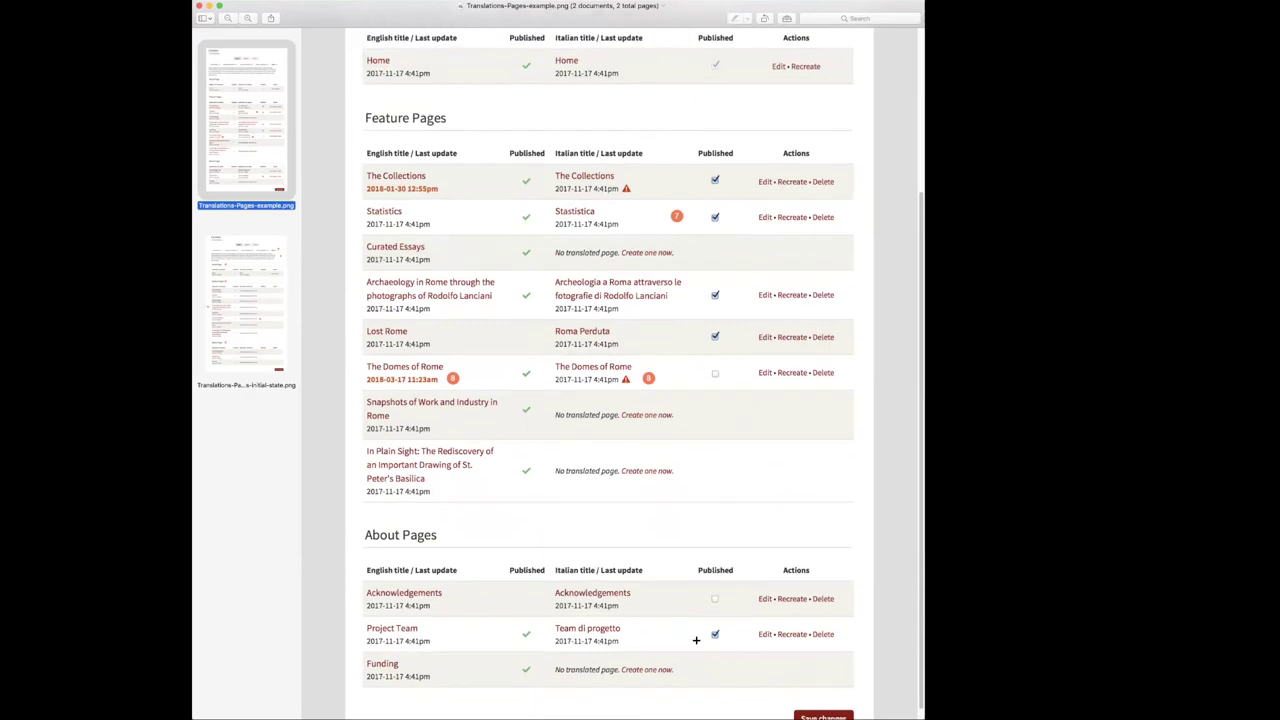
{"action": "scroll", "coordinate": [697, 642], "scroll_direction": "up", "scroll_amount": 2}
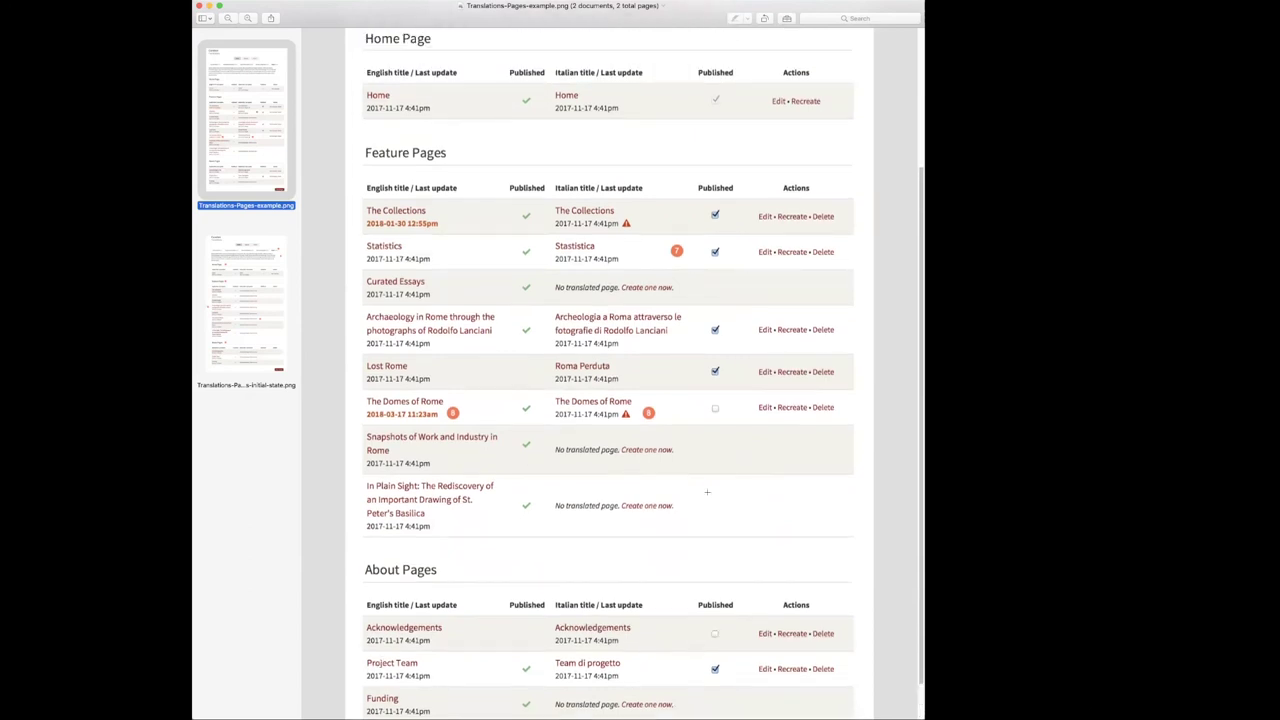
{"action": "scroll", "coordinate": [710, 472], "scroll_direction": "up", "scroll_amount": 5}
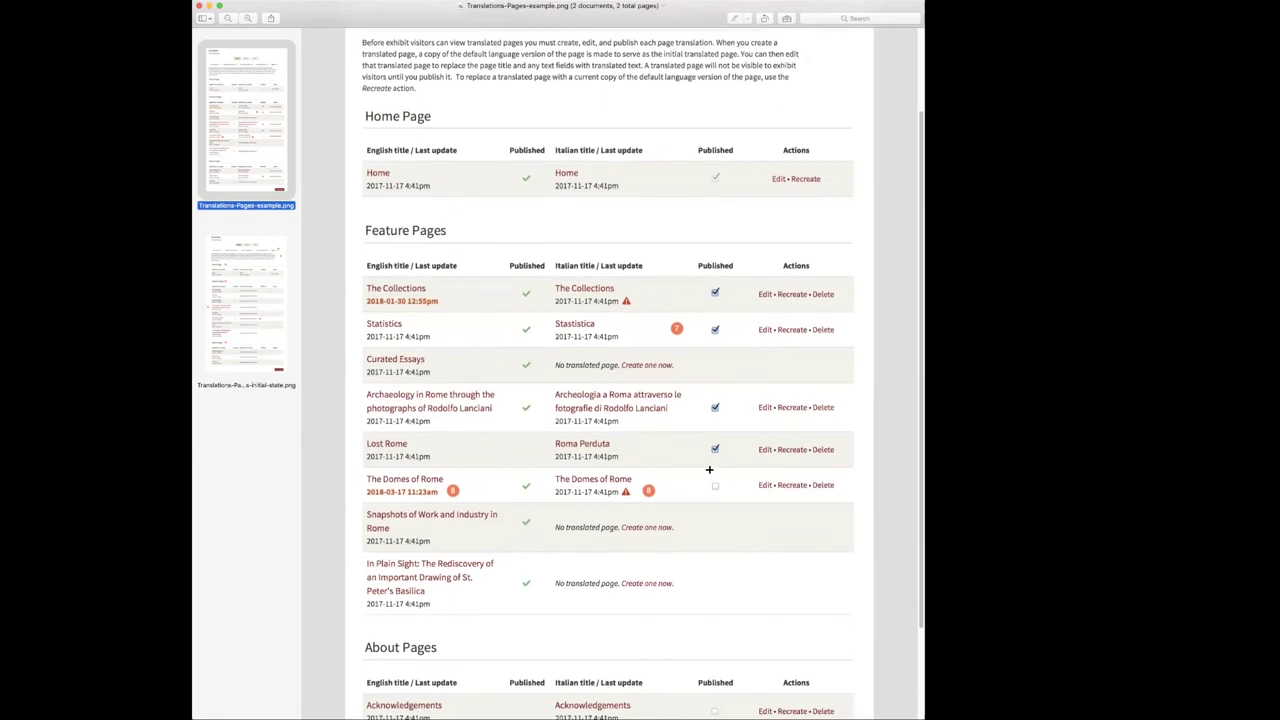
{"action": "scroll", "coordinate": [709, 469], "scroll_direction": "up", "scroll_amount": 1}
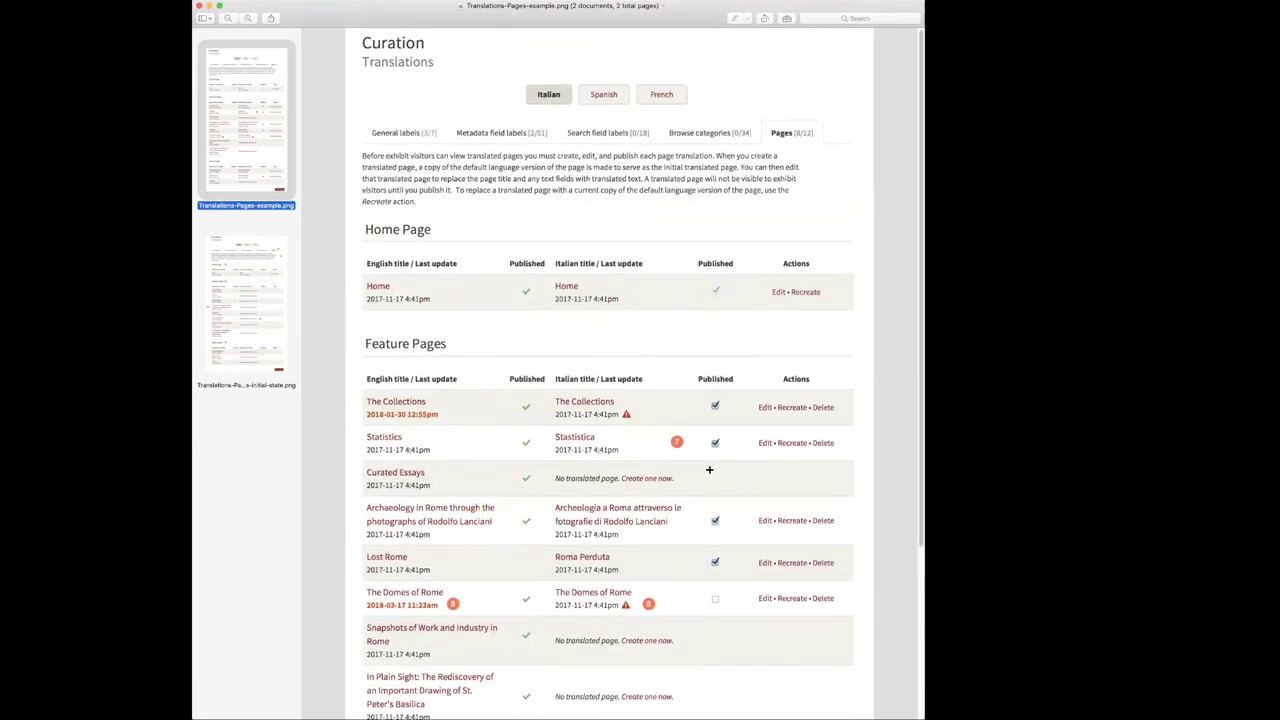